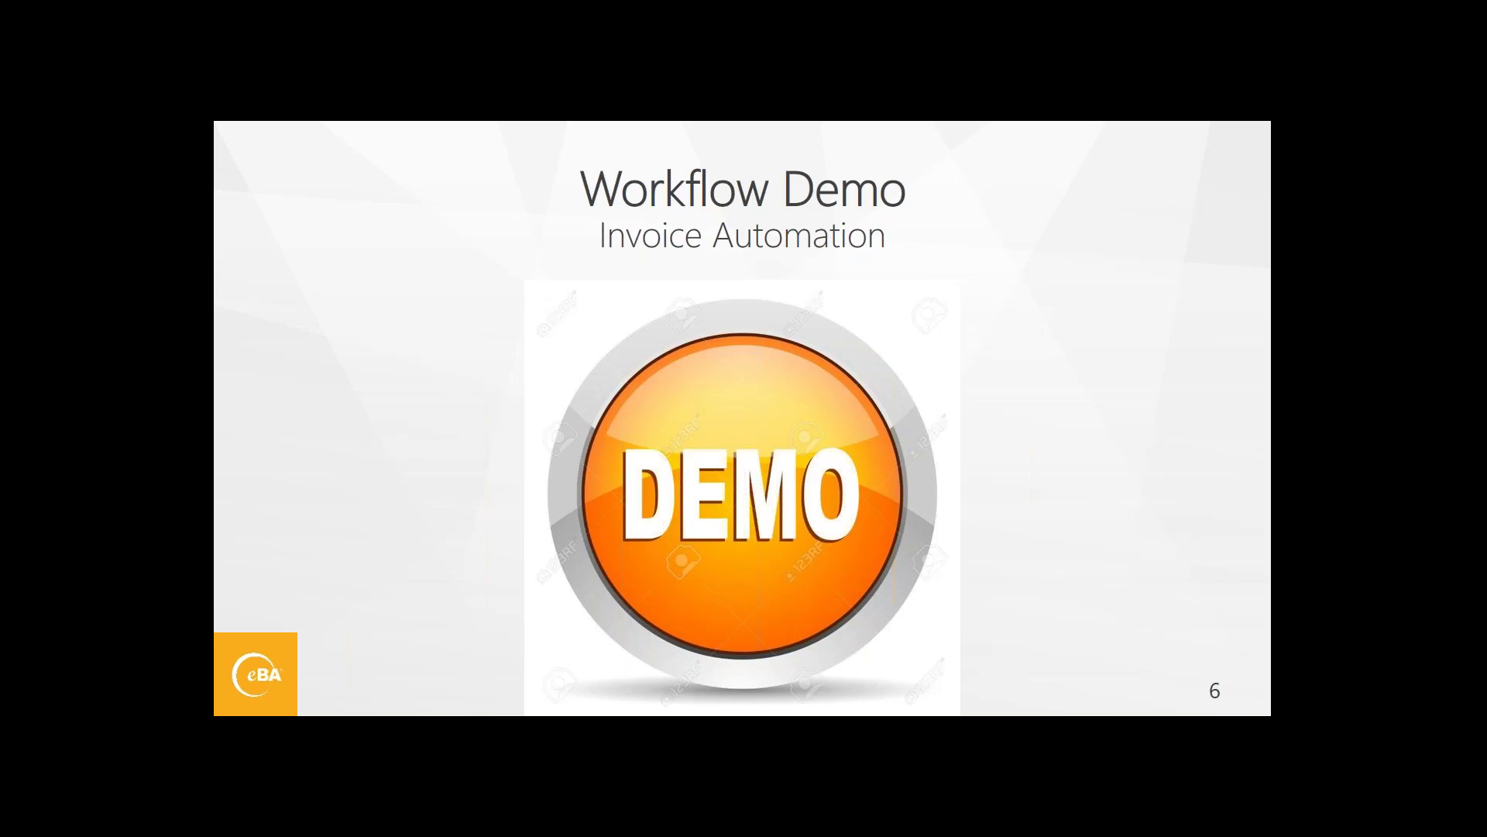
Step: Exit the slide show and return to Normal view on the Workflow Demo slide
{"action": "key", "text": "Escape"}
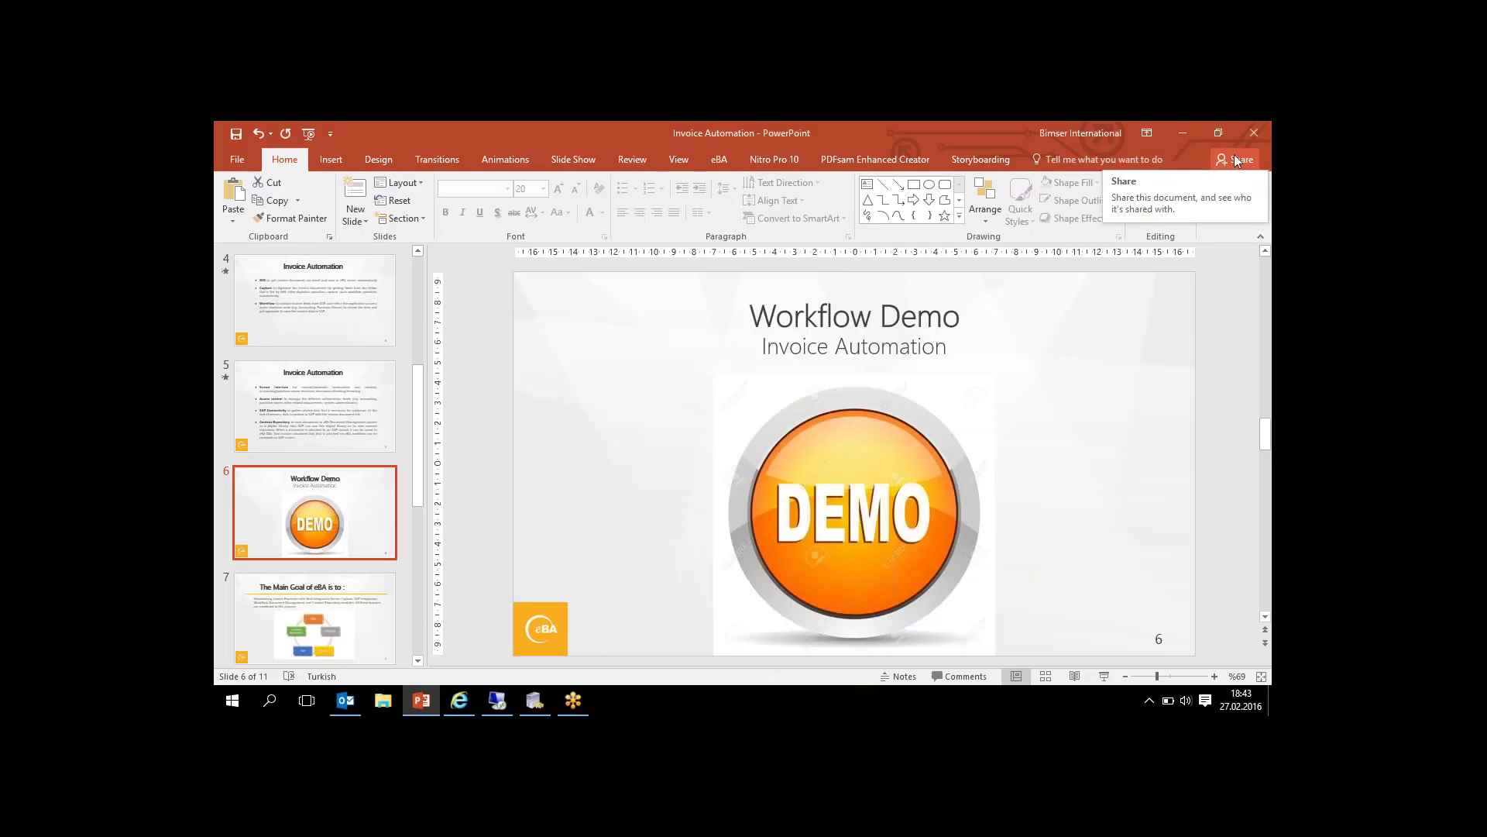
{"action": "mouse_move", "coordinate": [461, 706]}
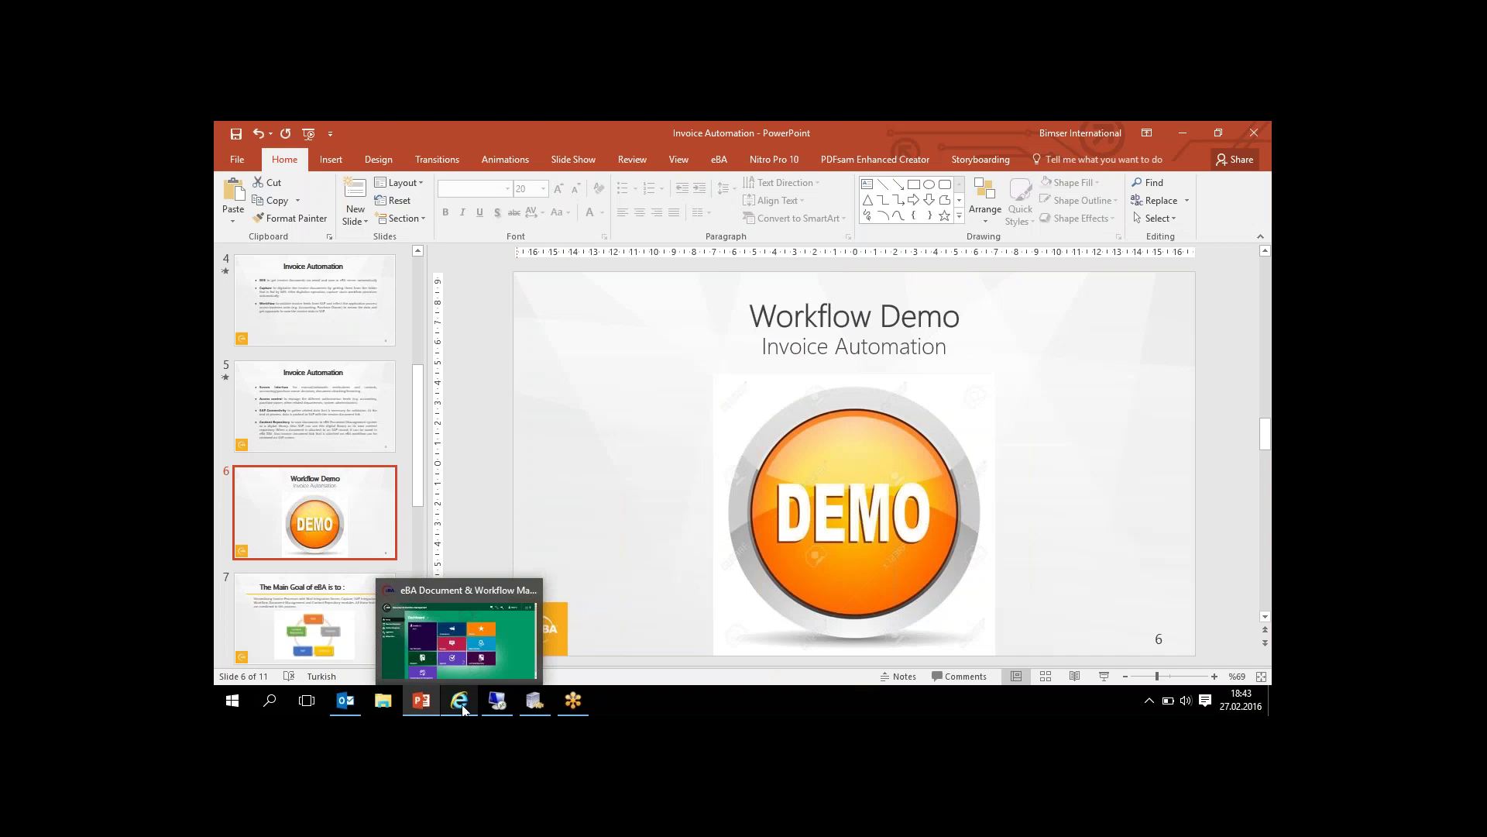
{"action": "mouse_move", "coordinate": [355, 697]}
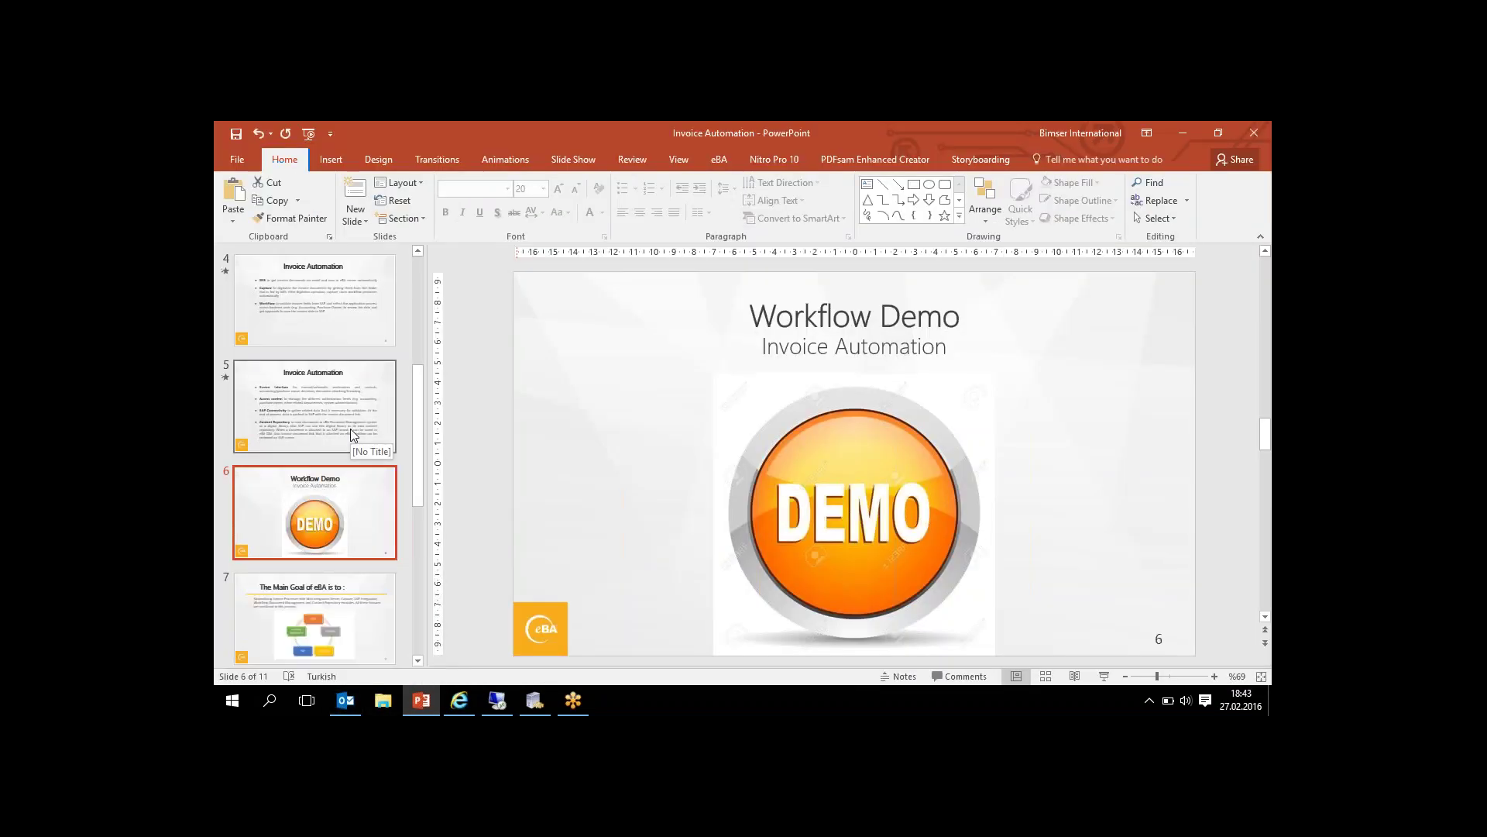
Step: Create a new Outlook email addressed to the demo capture mailbox via the autocomplete suggestion
{"action": "left_click", "coordinate": [345, 709]}
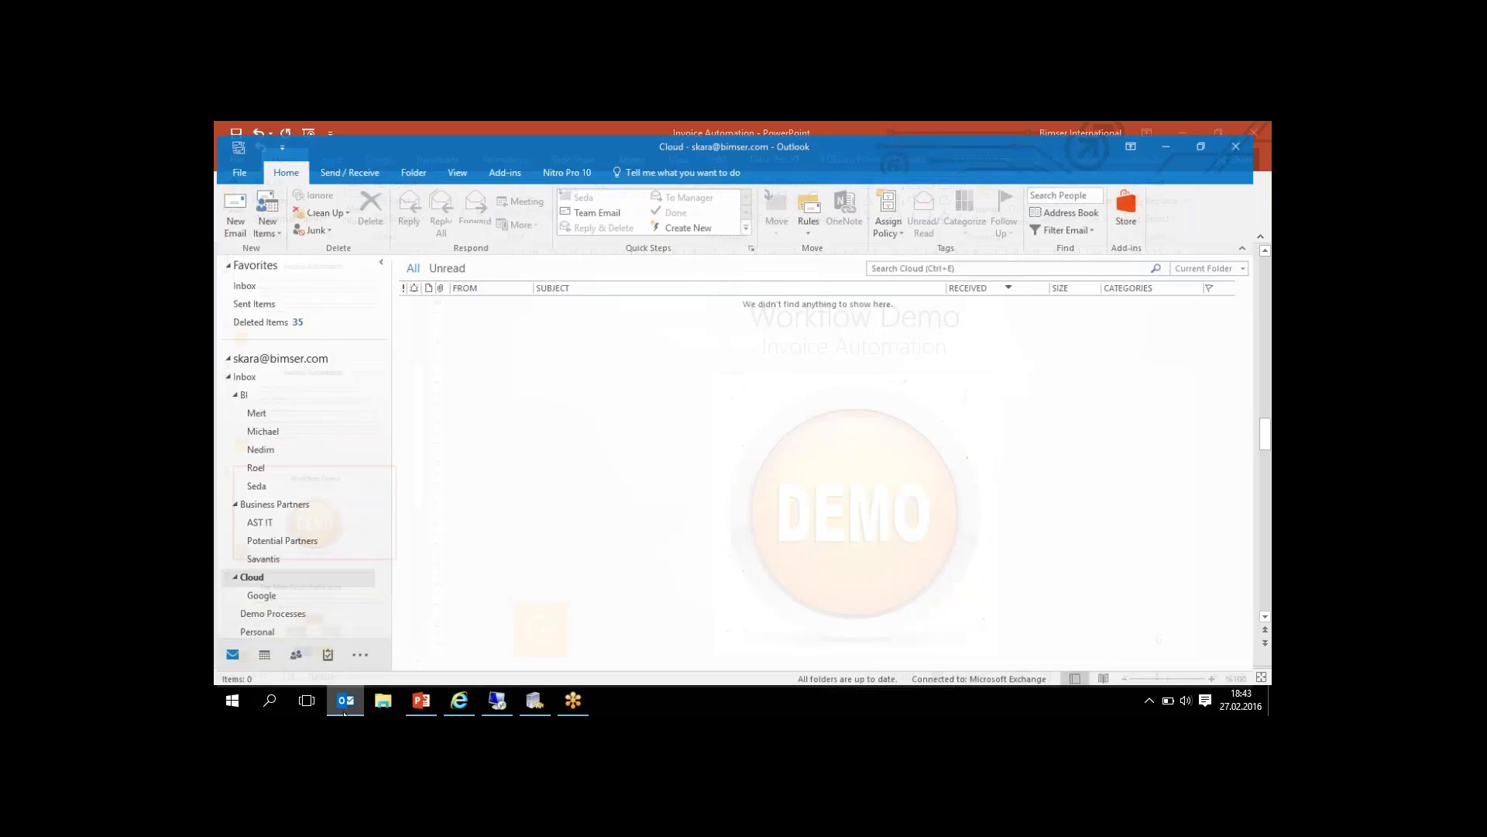
{"action": "left_click", "coordinate": [234, 209]}
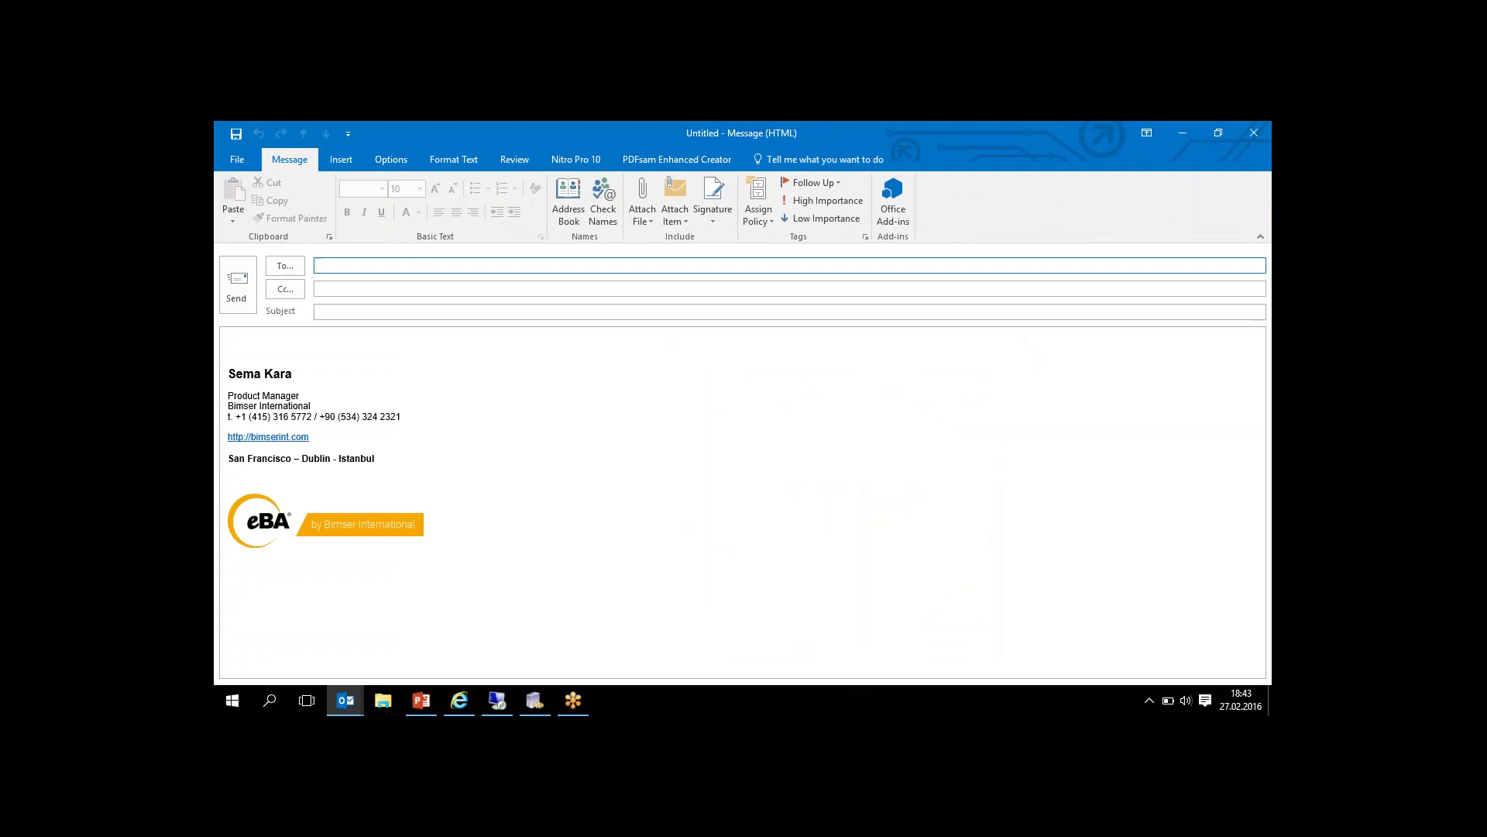
{"action": "type", "text": "bim"}
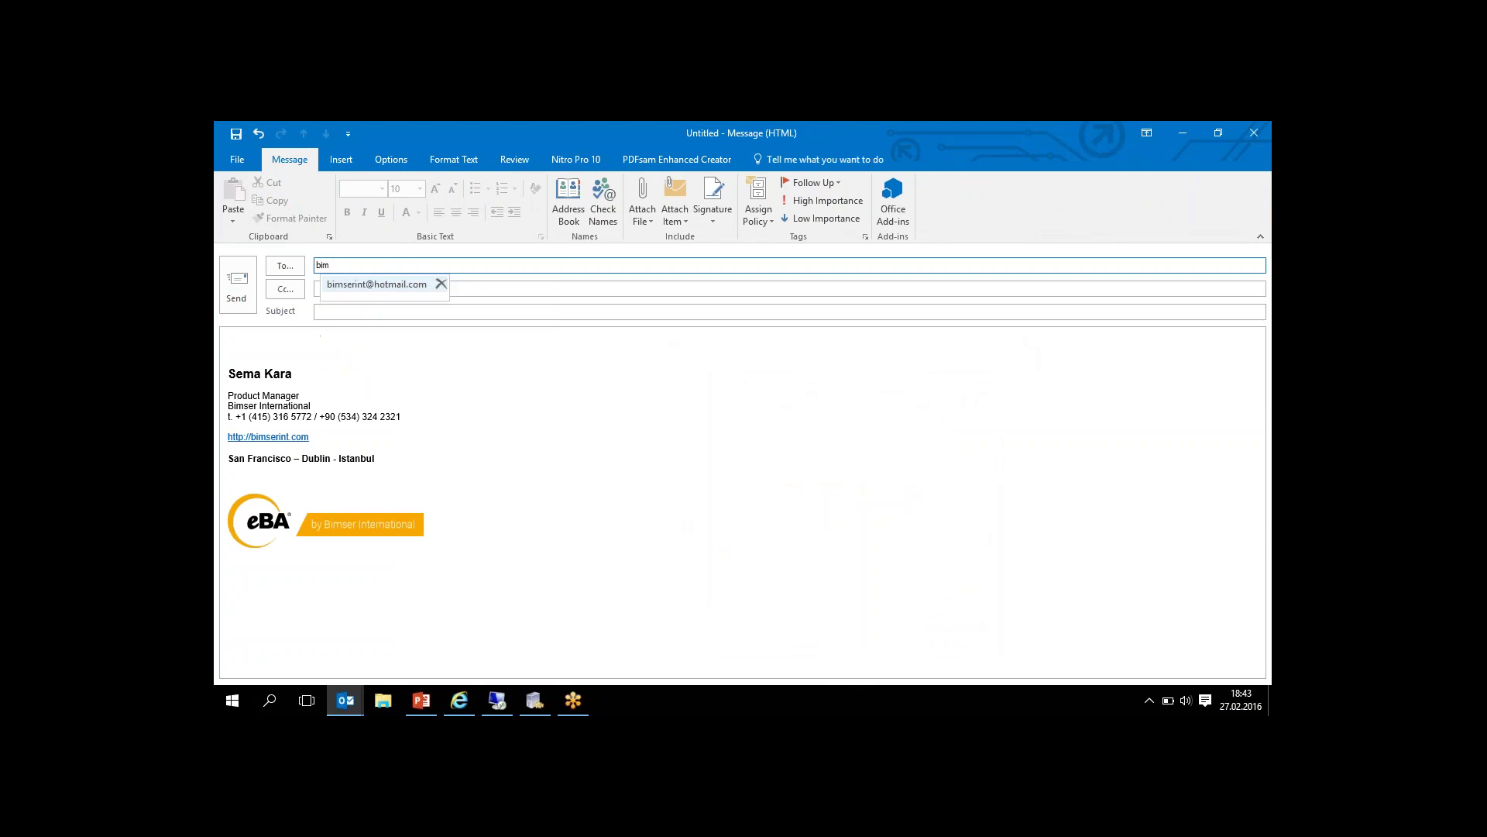
{"action": "key", "text": "Return"}
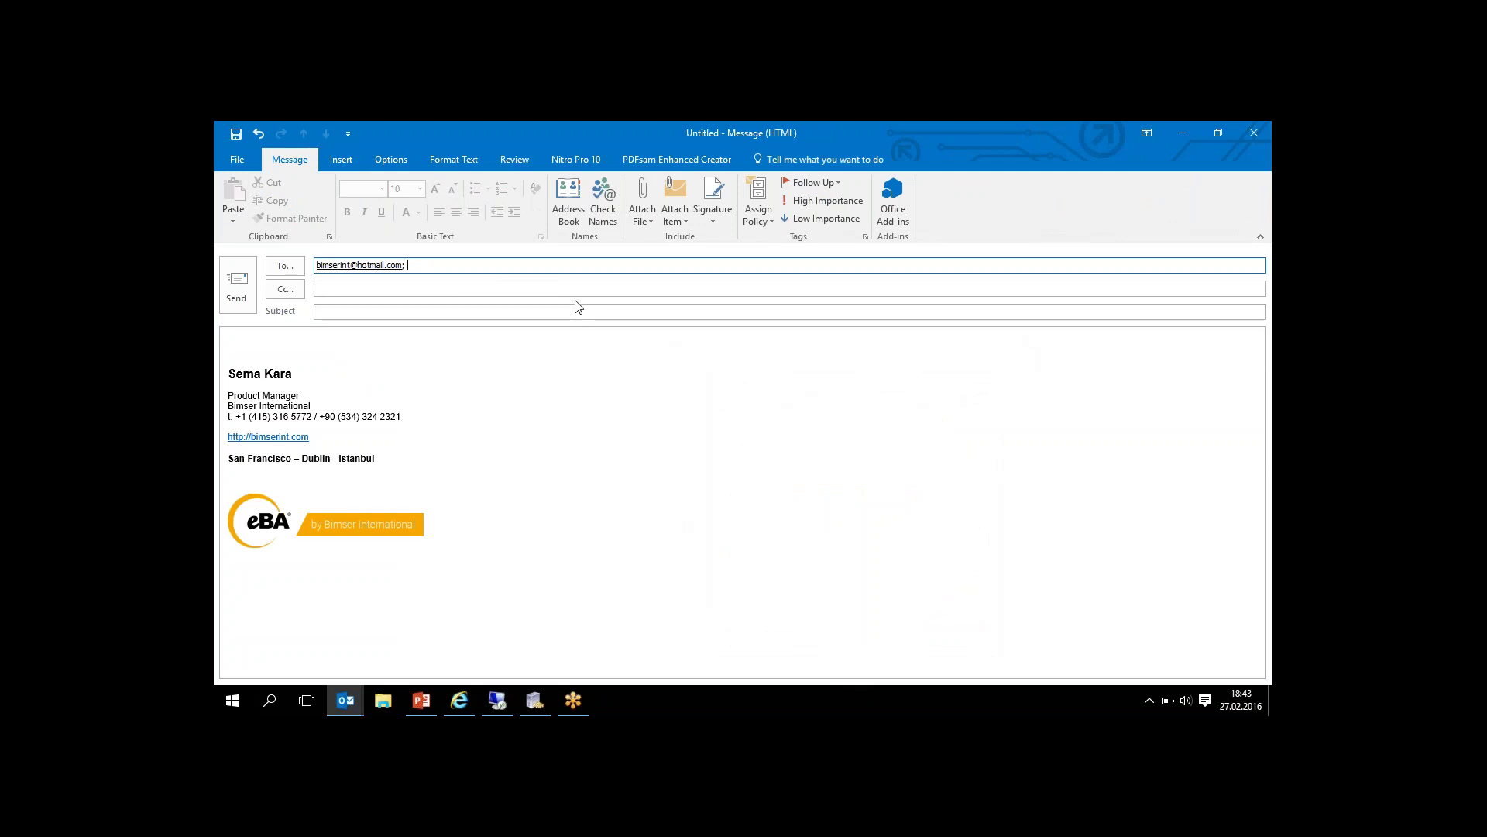
Step: Attach Invoice_Matched.png and Invoice_NotMatched.png from the Vendor Invoices folder to the email
{"action": "left_click", "coordinate": [642, 203]}
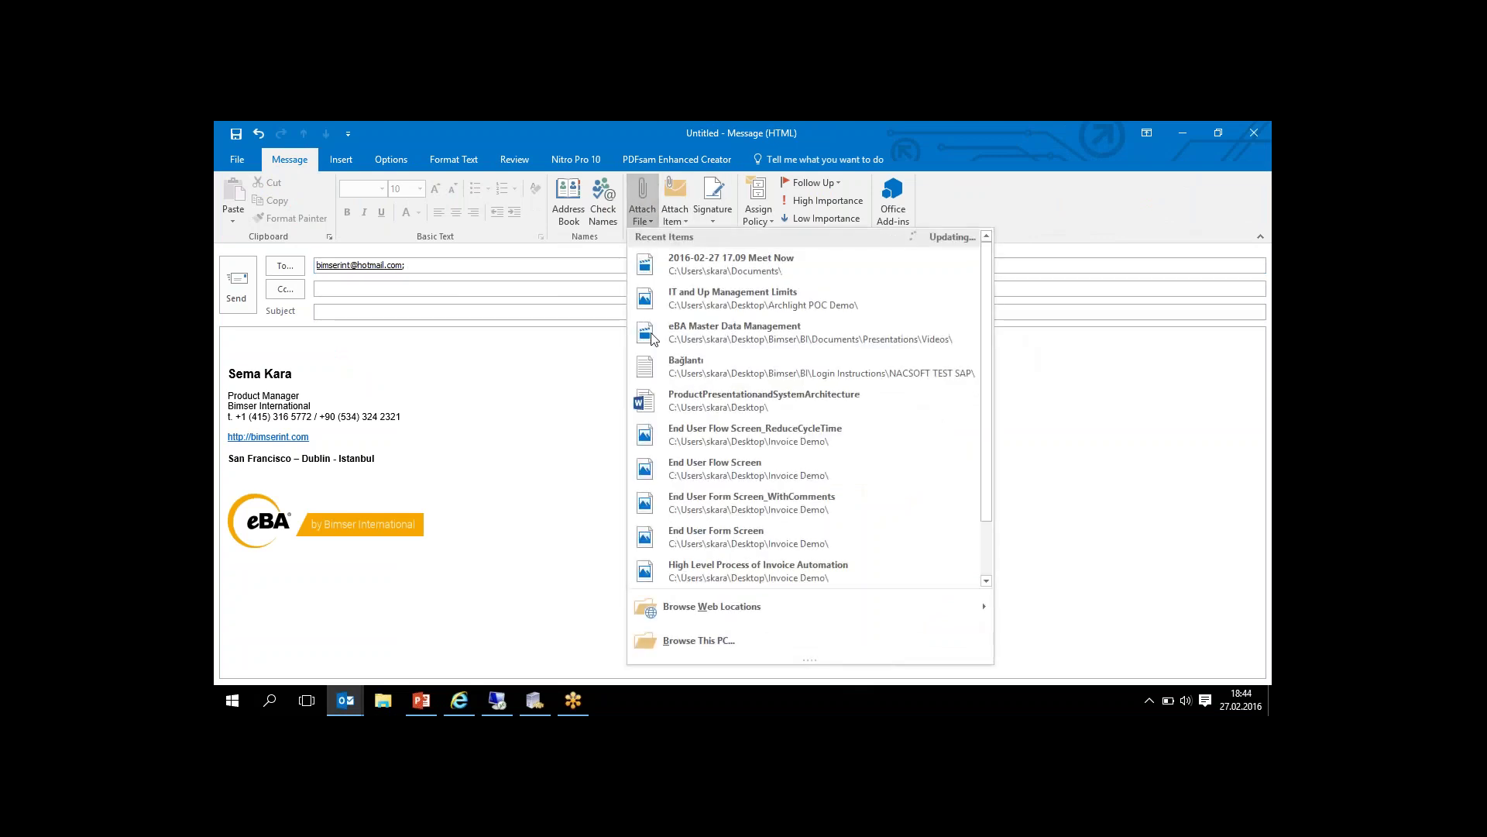
{"action": "left_click", "coordinate": [698, 651]}
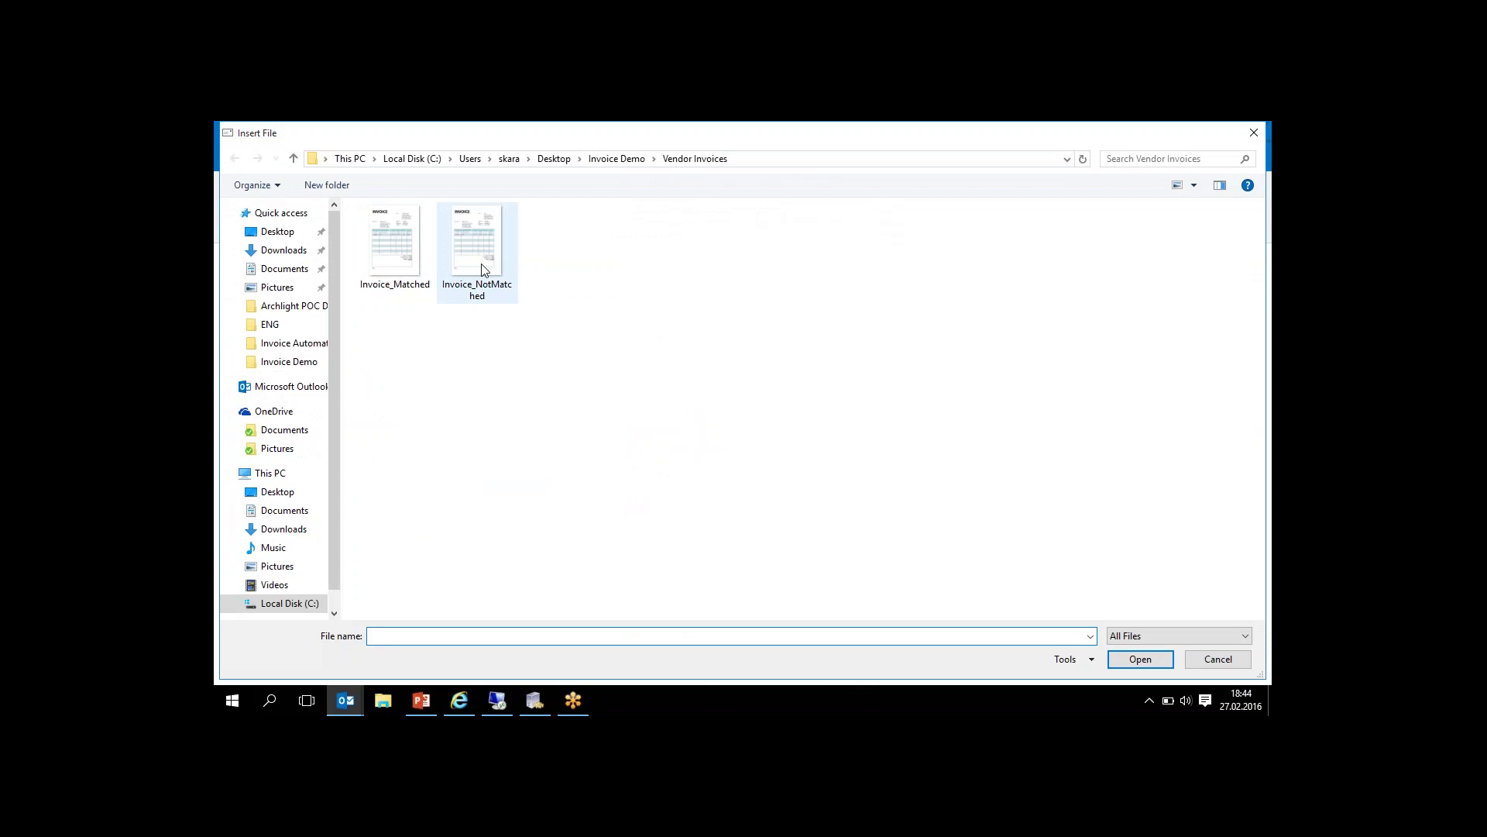
{"action": "left_click", "coordinate": [481, 268]}
{"action": "left_click", "coordinate": [411, 254], "text": "ctrl"}
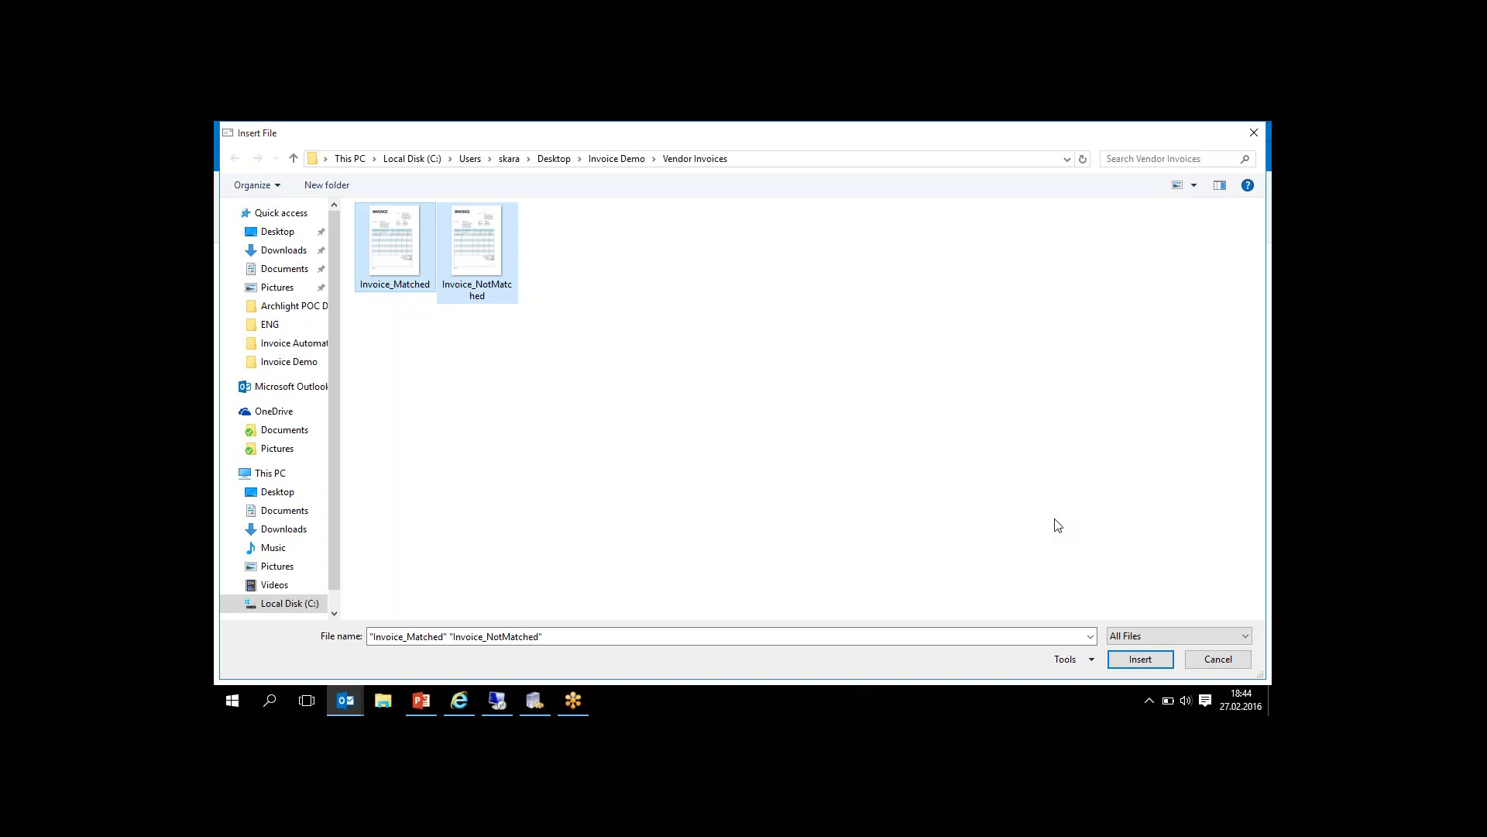
{"action": "left_click", "coordinate": [1138, 664]}
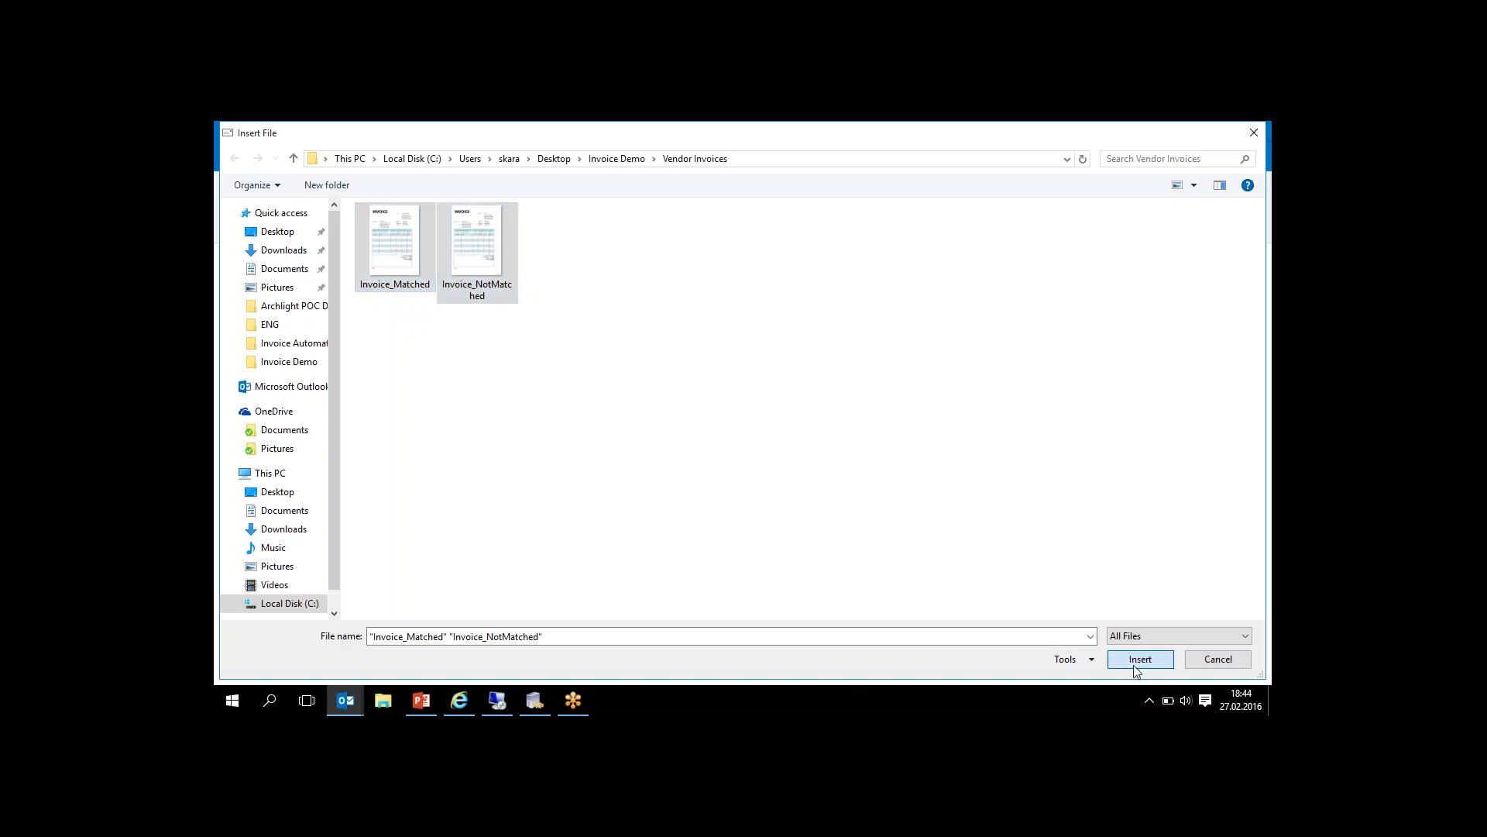
Step: Enter the subject 'Invoices for Feb 2016' and send the email
{"action": "left_click", "coordinate": [542, 312]}
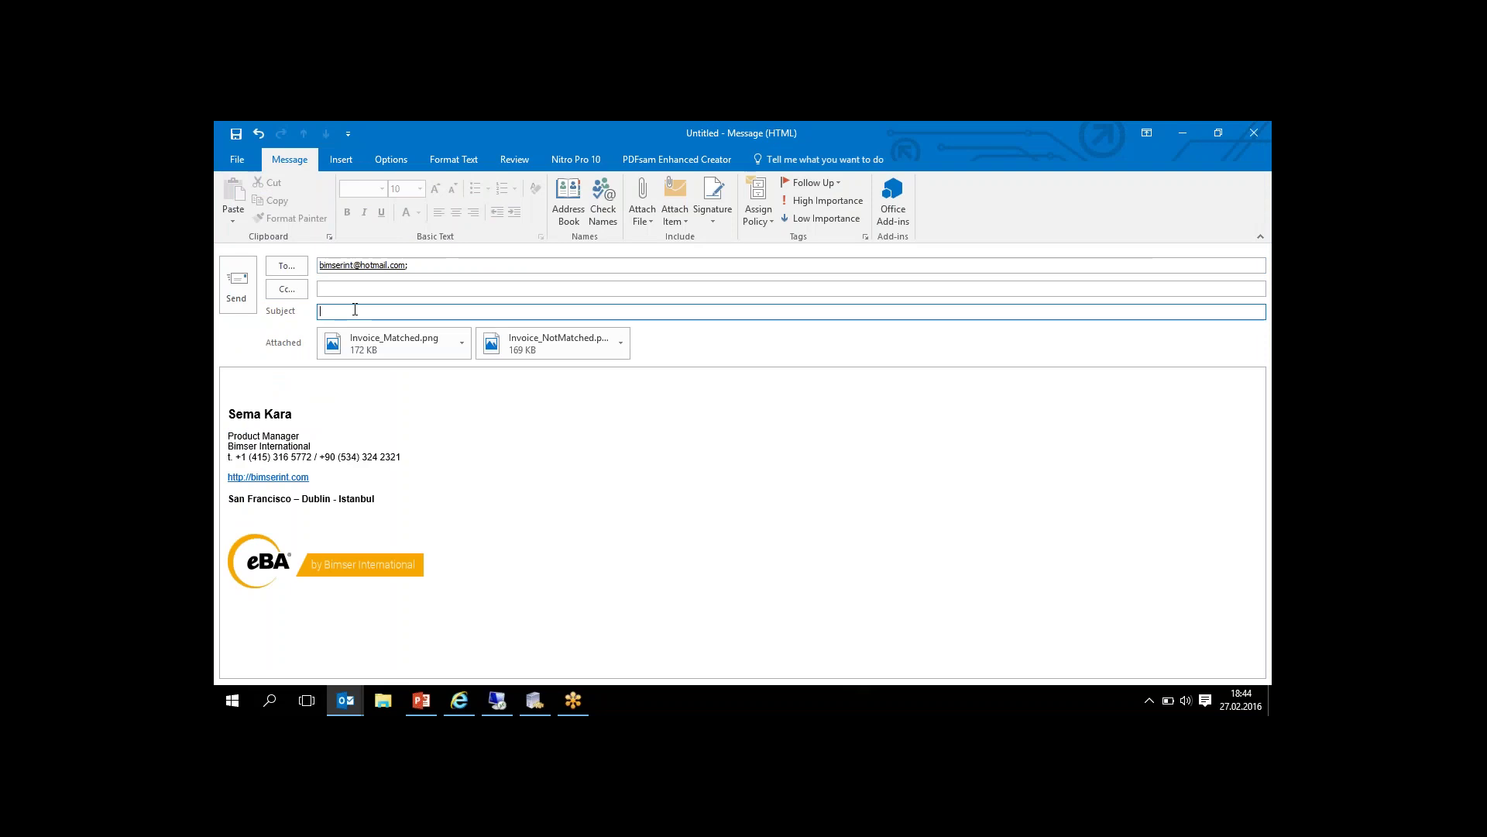
{"action": "type", "text": "Invoices for Feb 2016"}
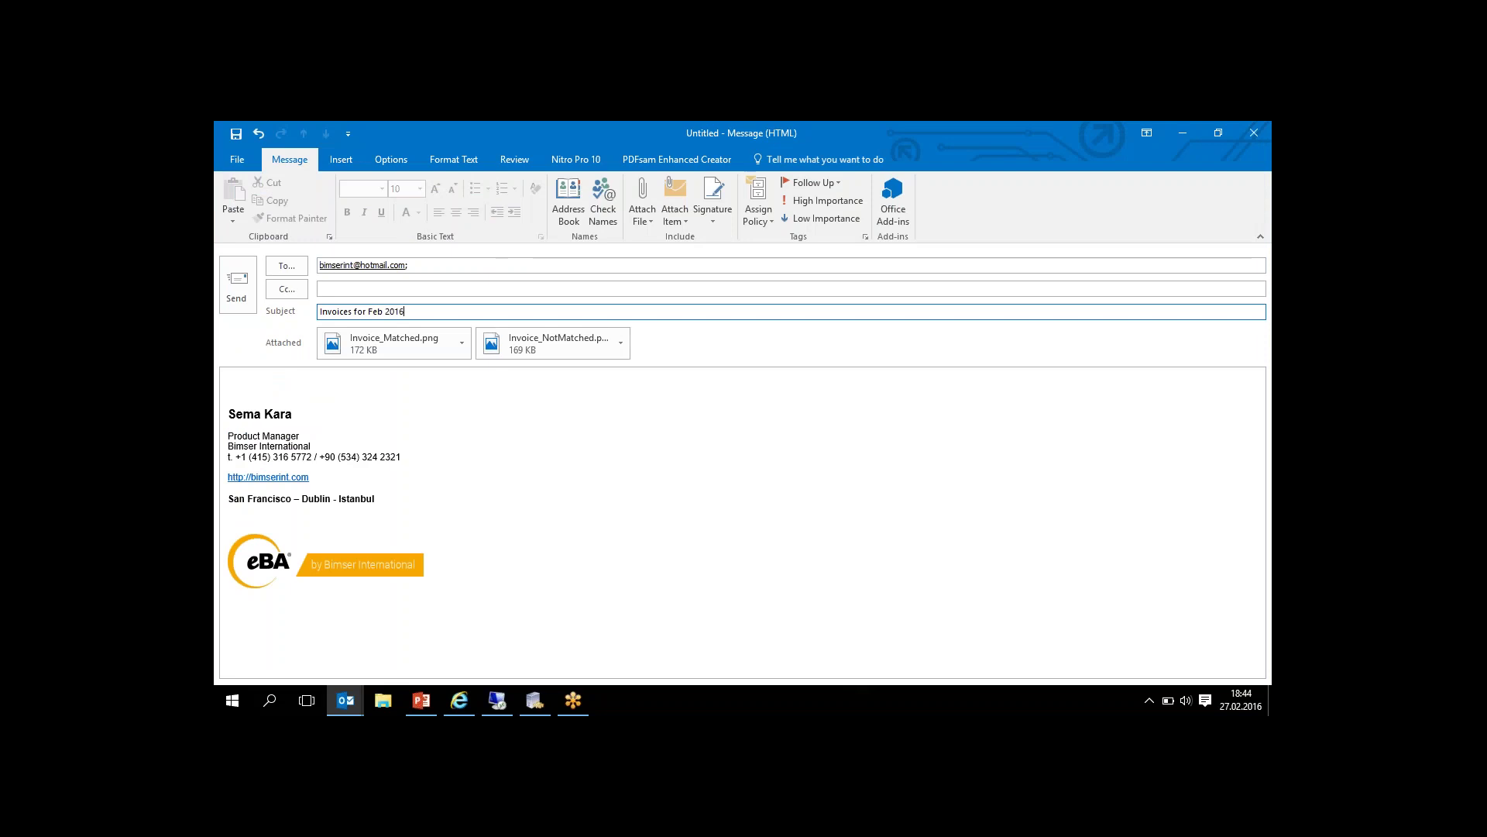
{"action": "left_click", "coordinate": [238, 283]}
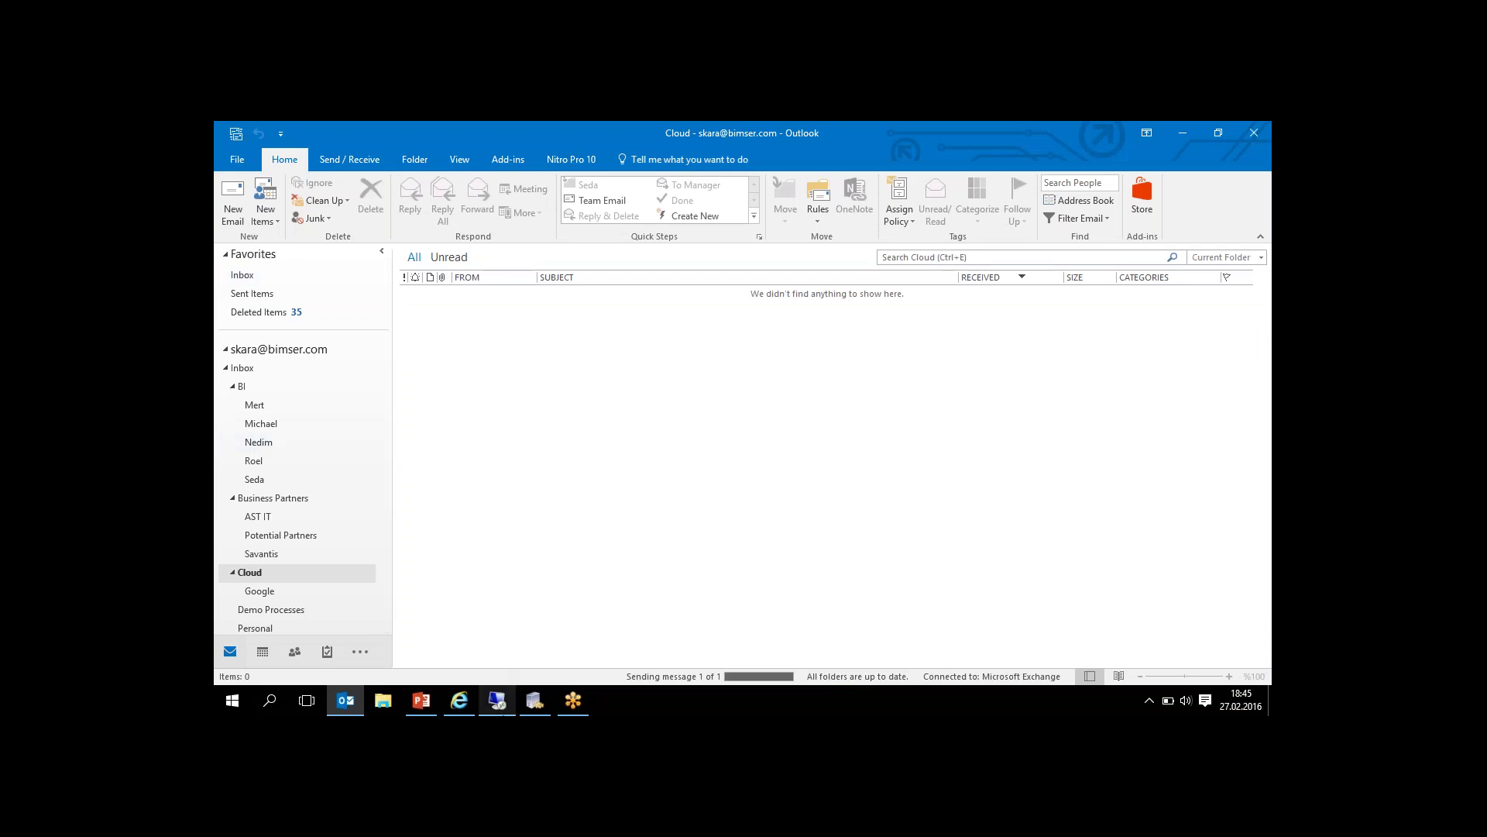
Step: On the remote server, bring up the Demo Invoice Capture folder window
{"action": "left_click", "coordinate": [503, 708]}
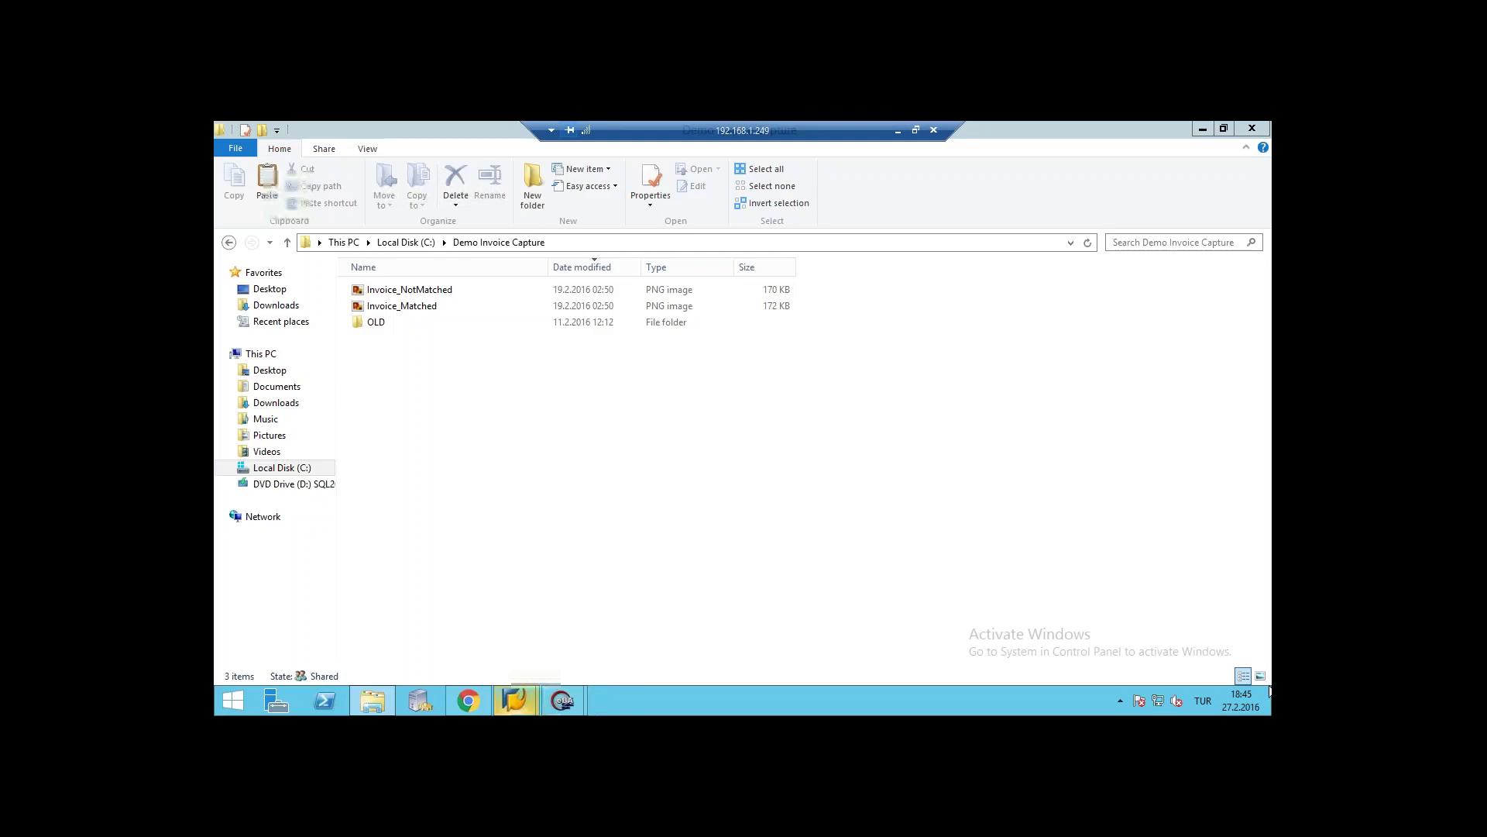
{"action": "left_click", "coordinate": [1269, 706]}
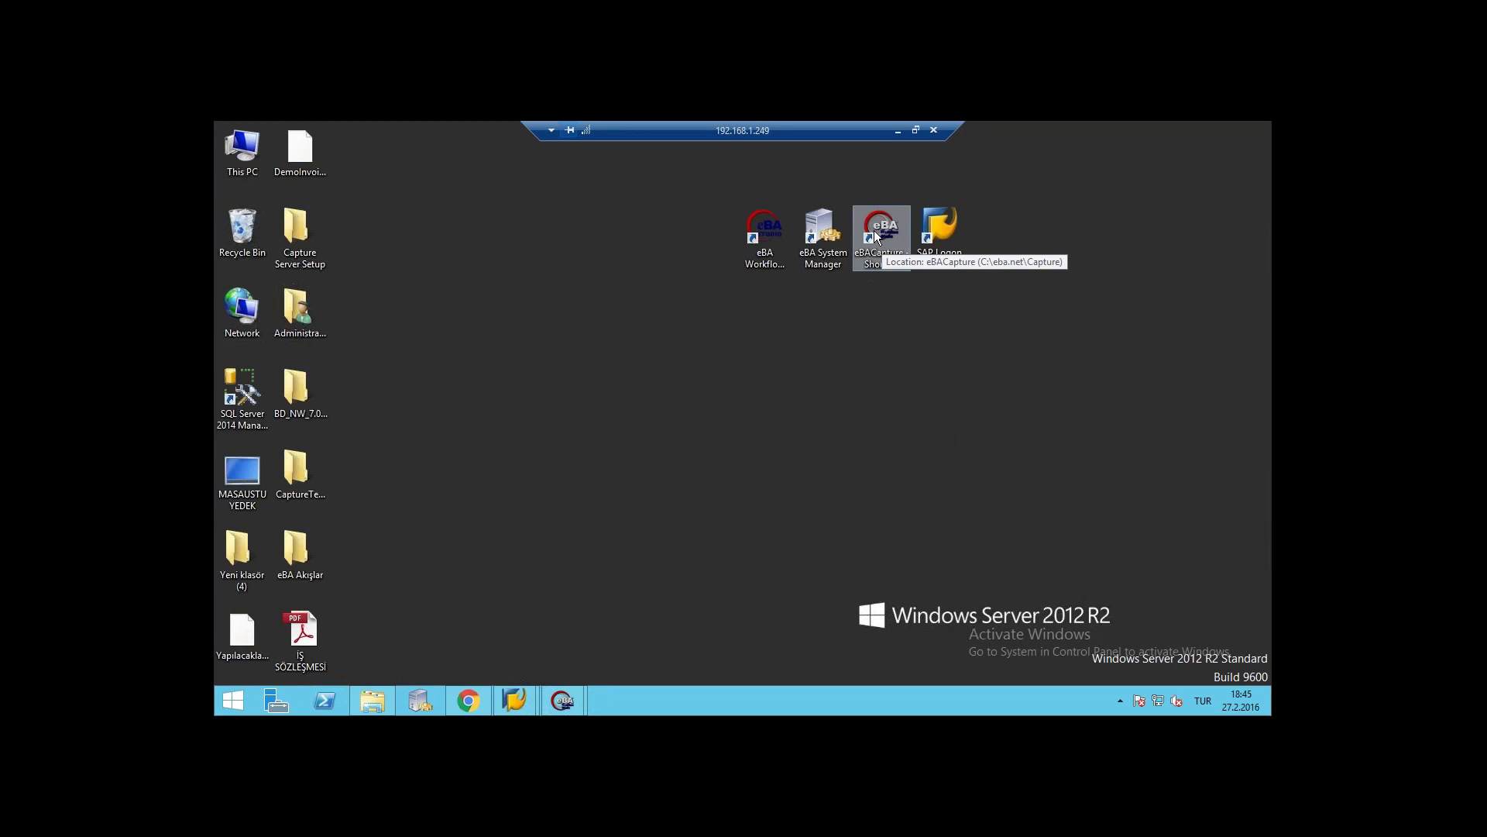
{"action": "left_click", "coordinate": [374, 703]}
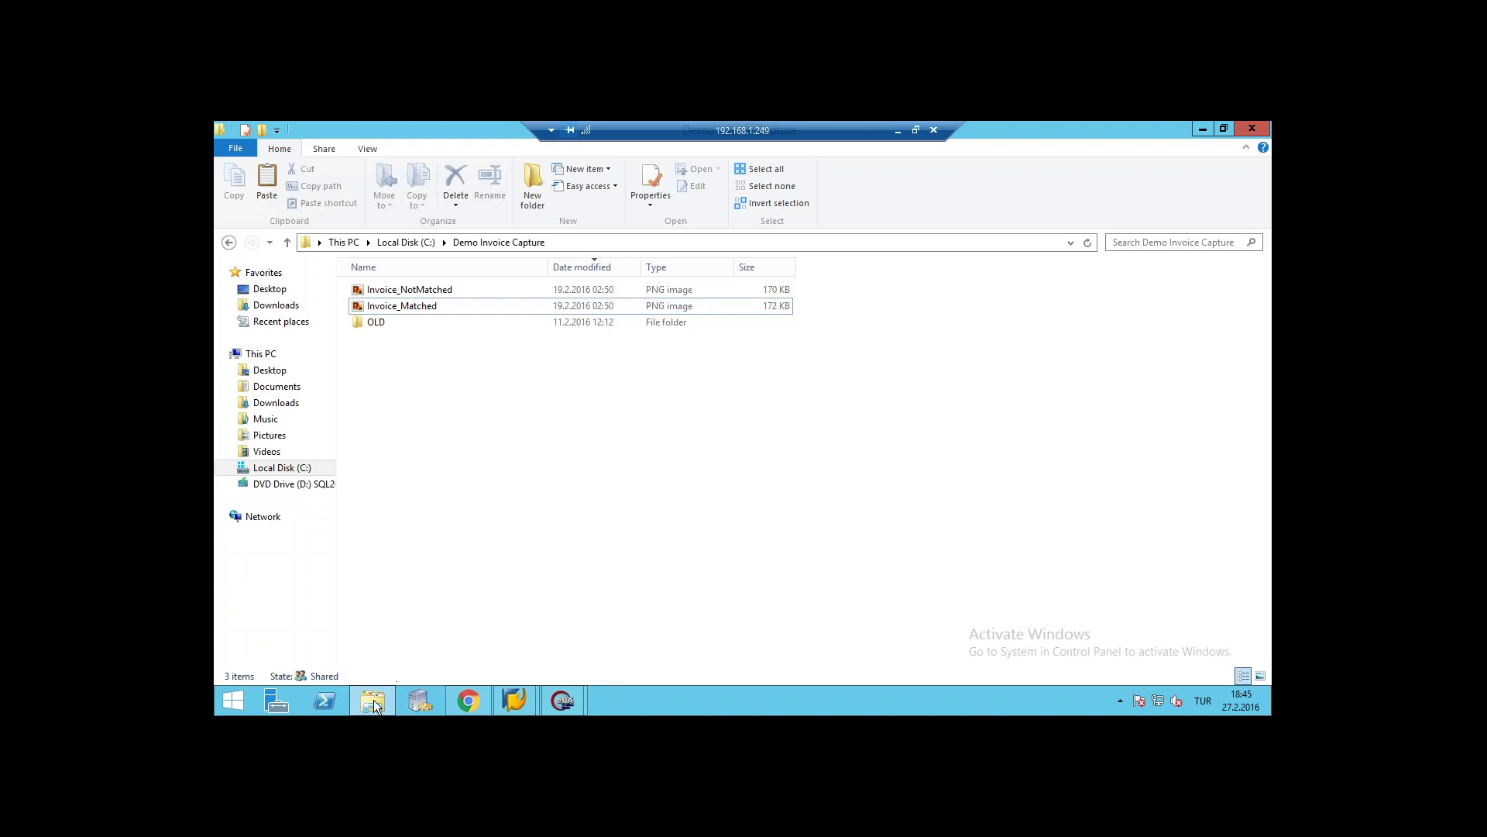
{"action": "left_click", "coordinate": [373, 699]}
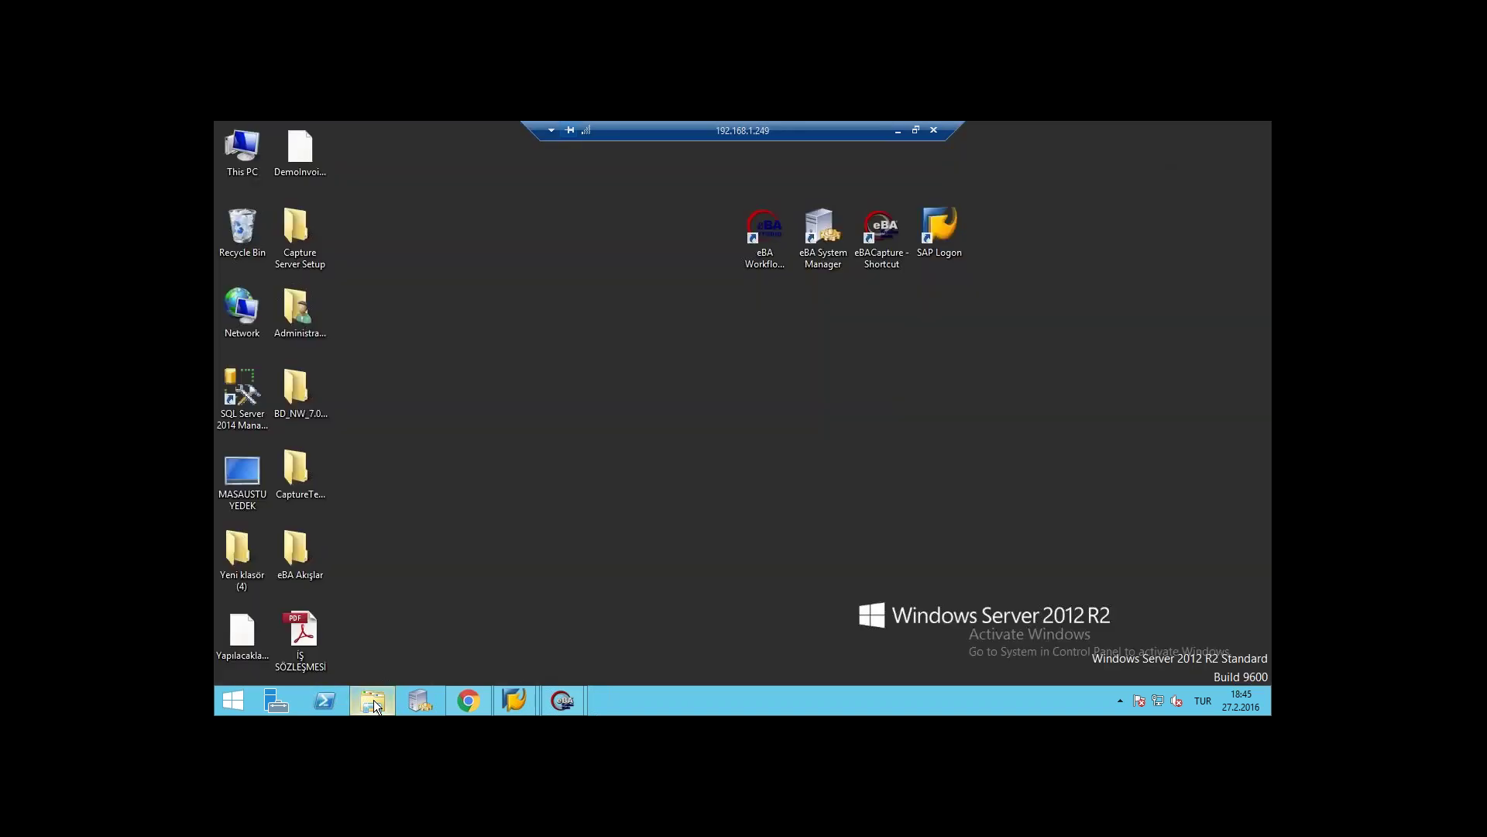
{"action": "left_click", "coordinate": [373, 700]}
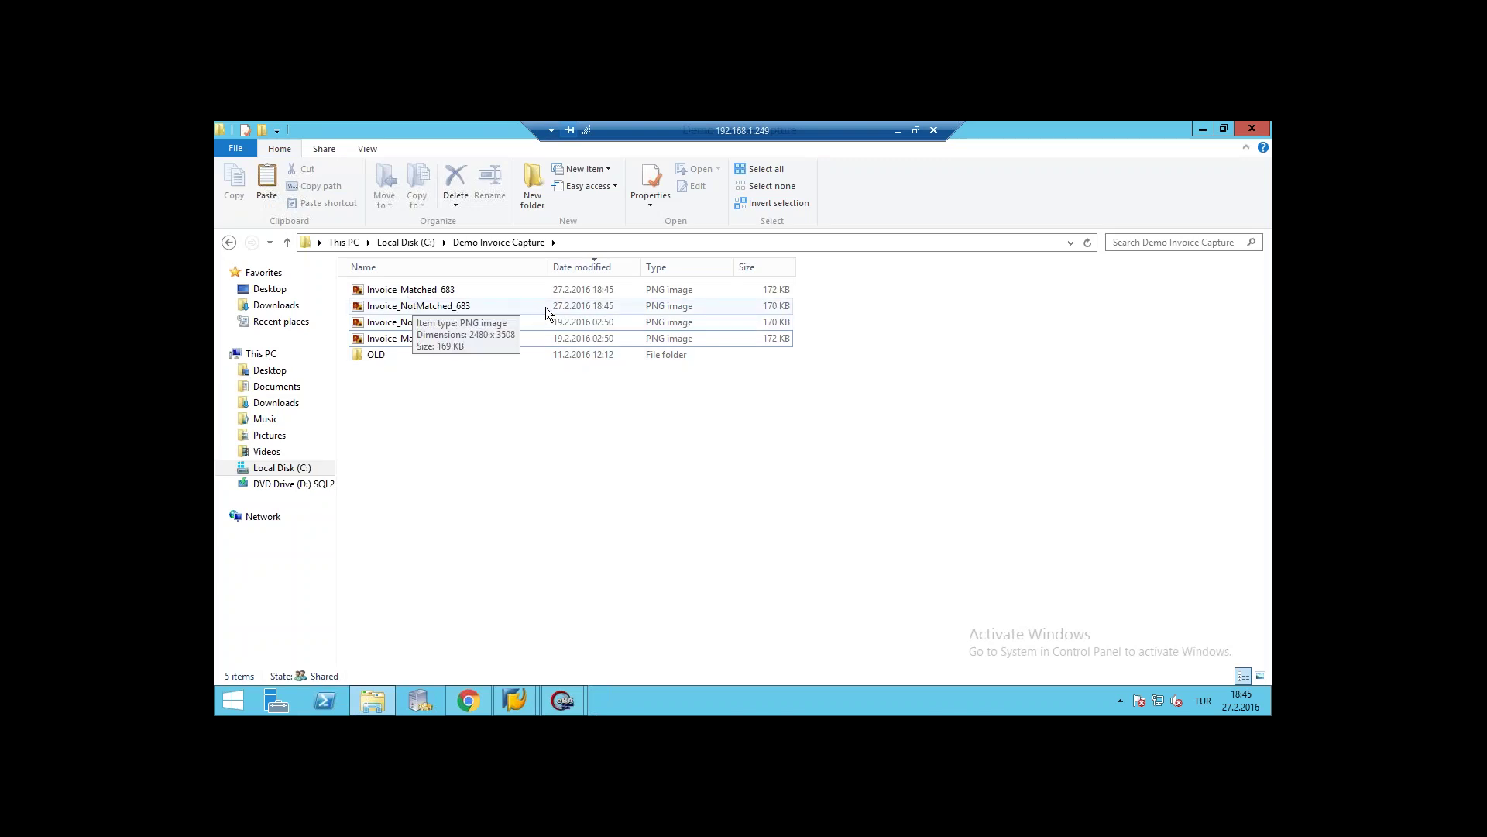
Step: Select and copy Invoice_Matched_683 and Invoice_NotMatched_683, then reveal the server desktop
{"action": "left_click", "coordinate": [427, 292]}
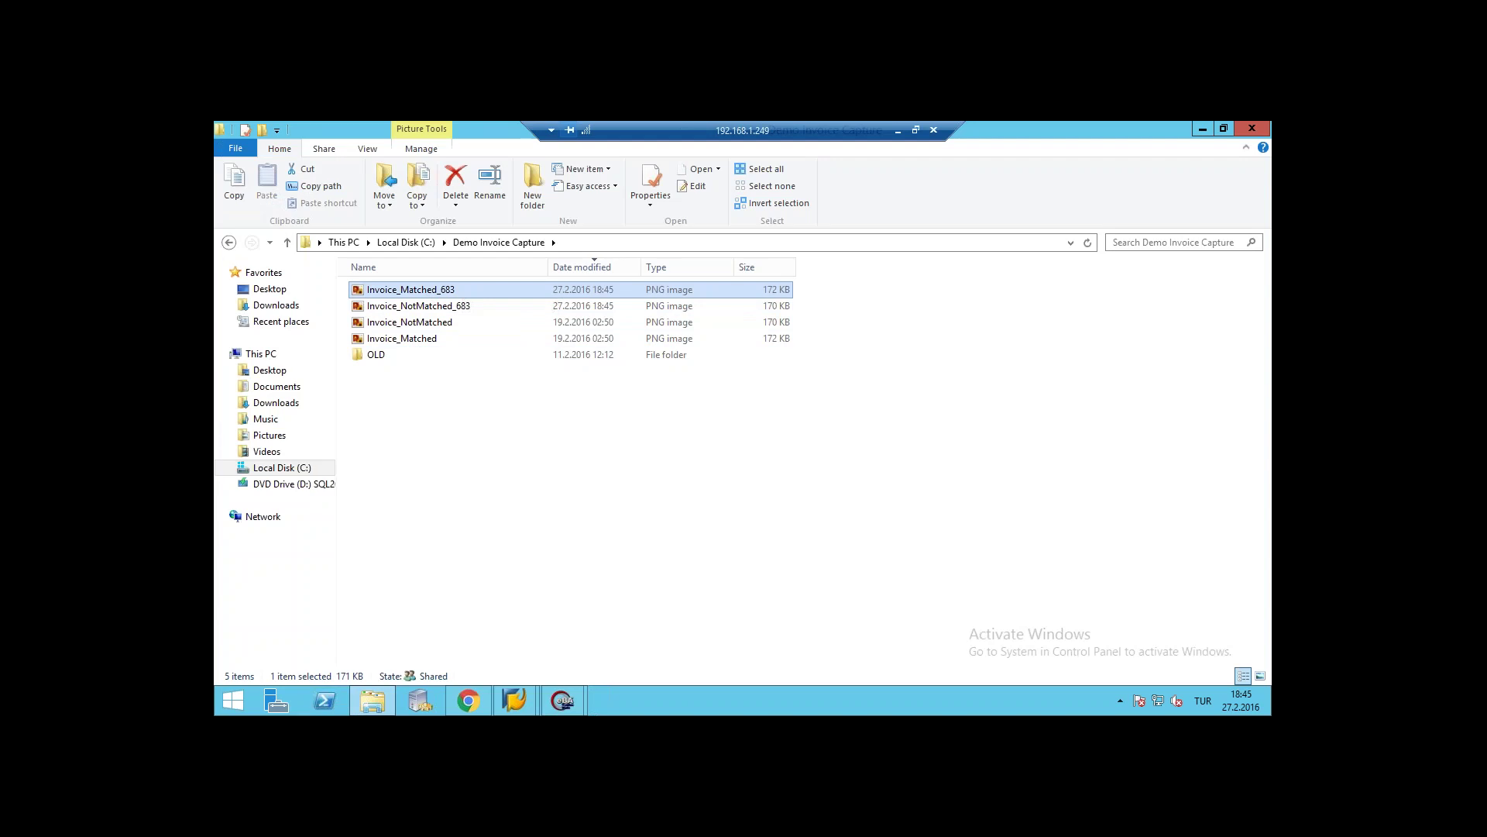
{"action": "left_click", "coordinate": [437, 306]}
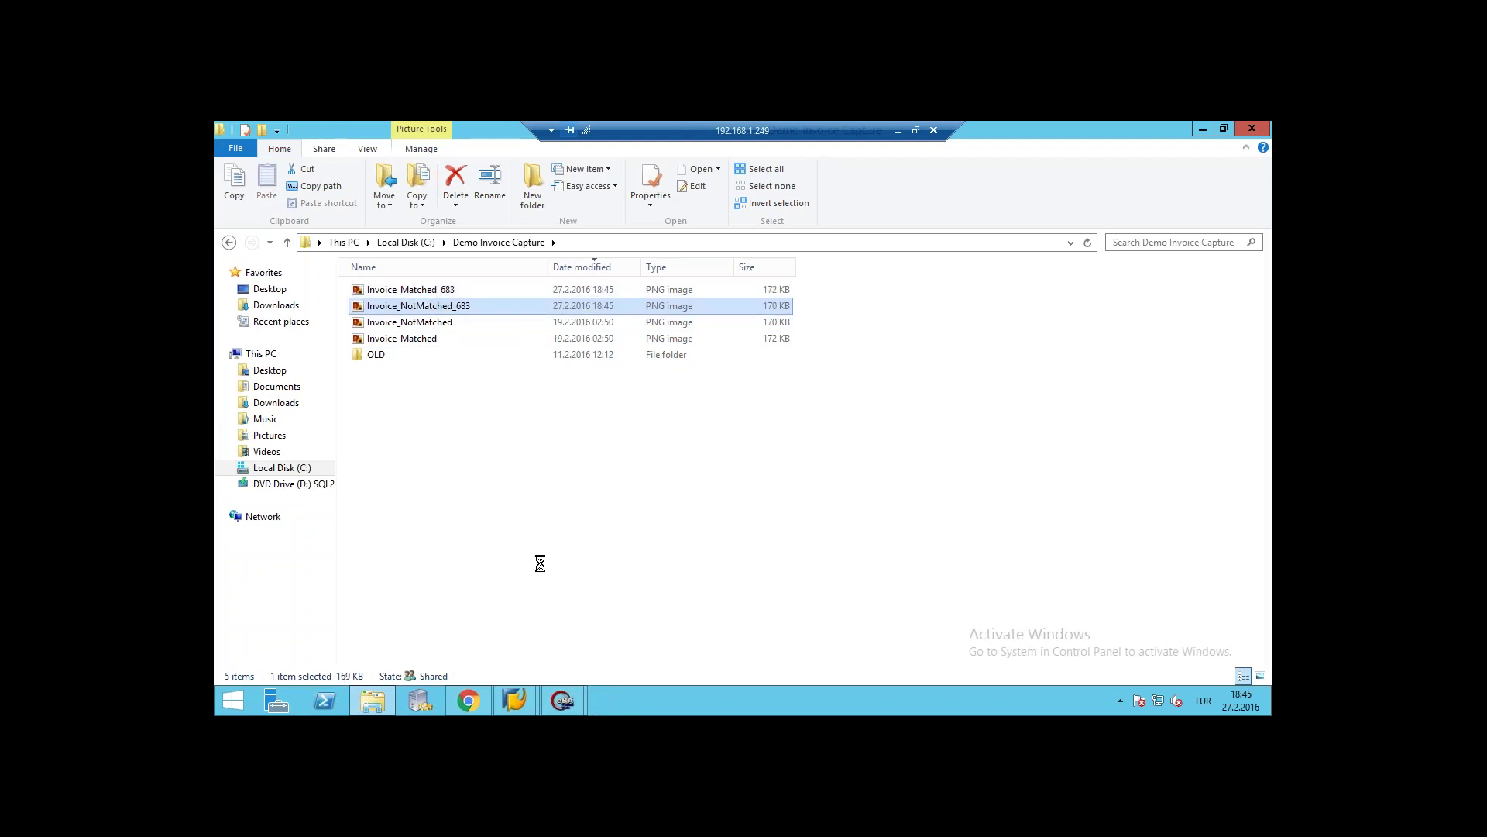
{"action": "key", "text": "ctrl+c"}
{"action": "left_click", "coordinate": [568, 704]}
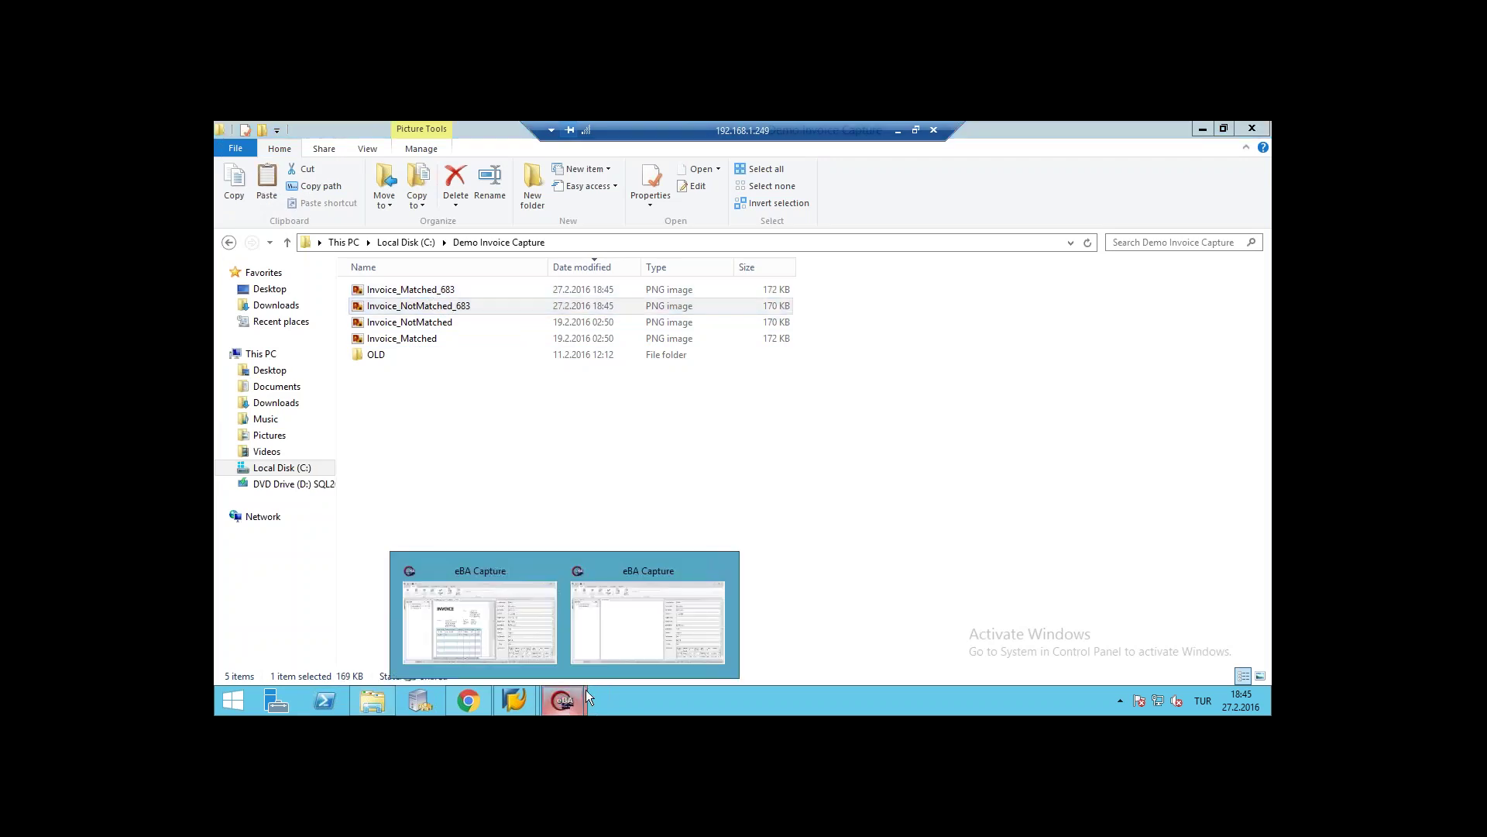
{"action": "left_click", "coordinate": [639, 643]}
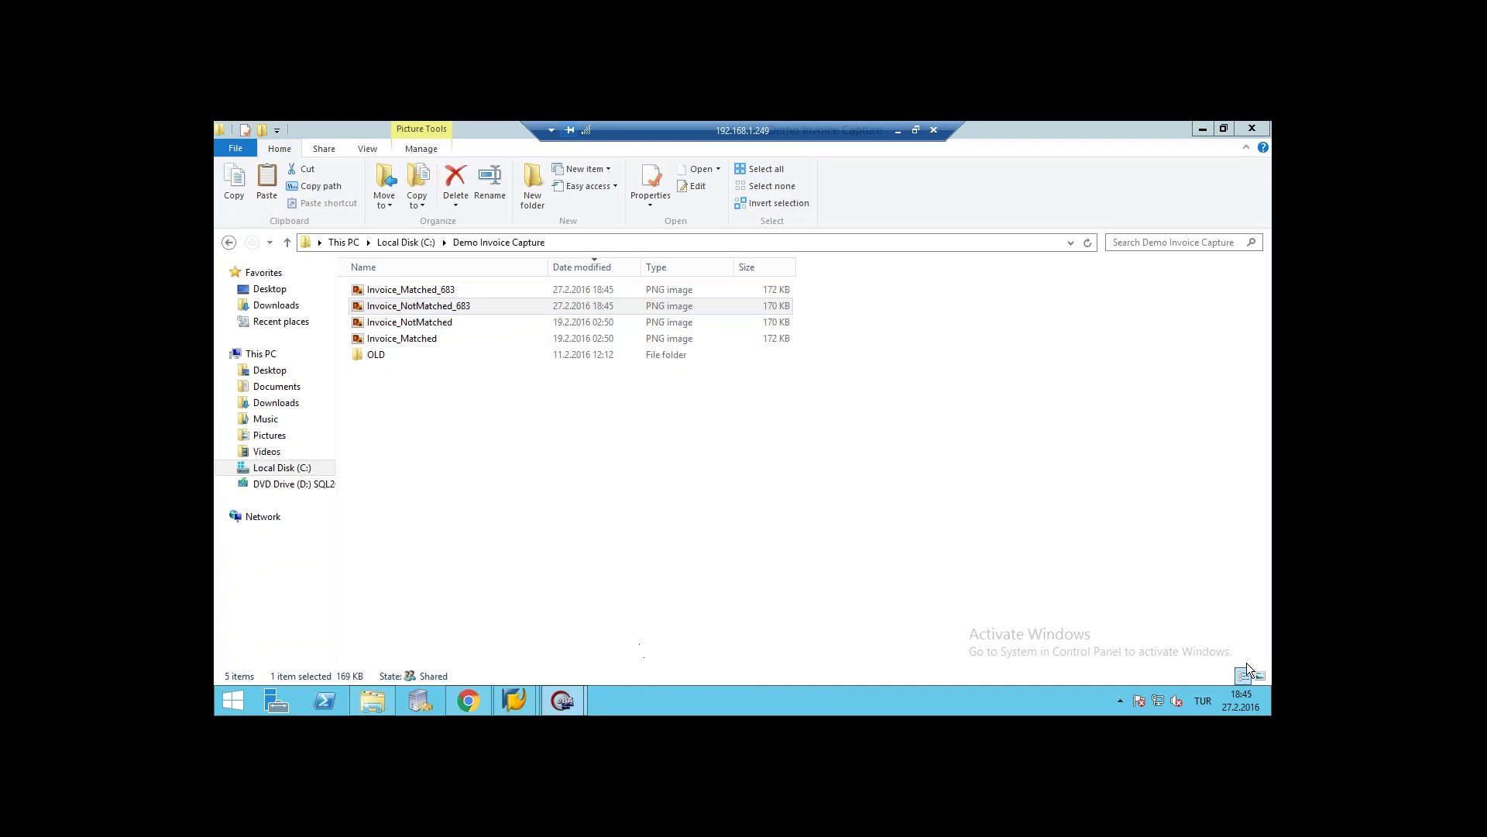
{"action": "left_click", "coordinate": [1269, 711]}
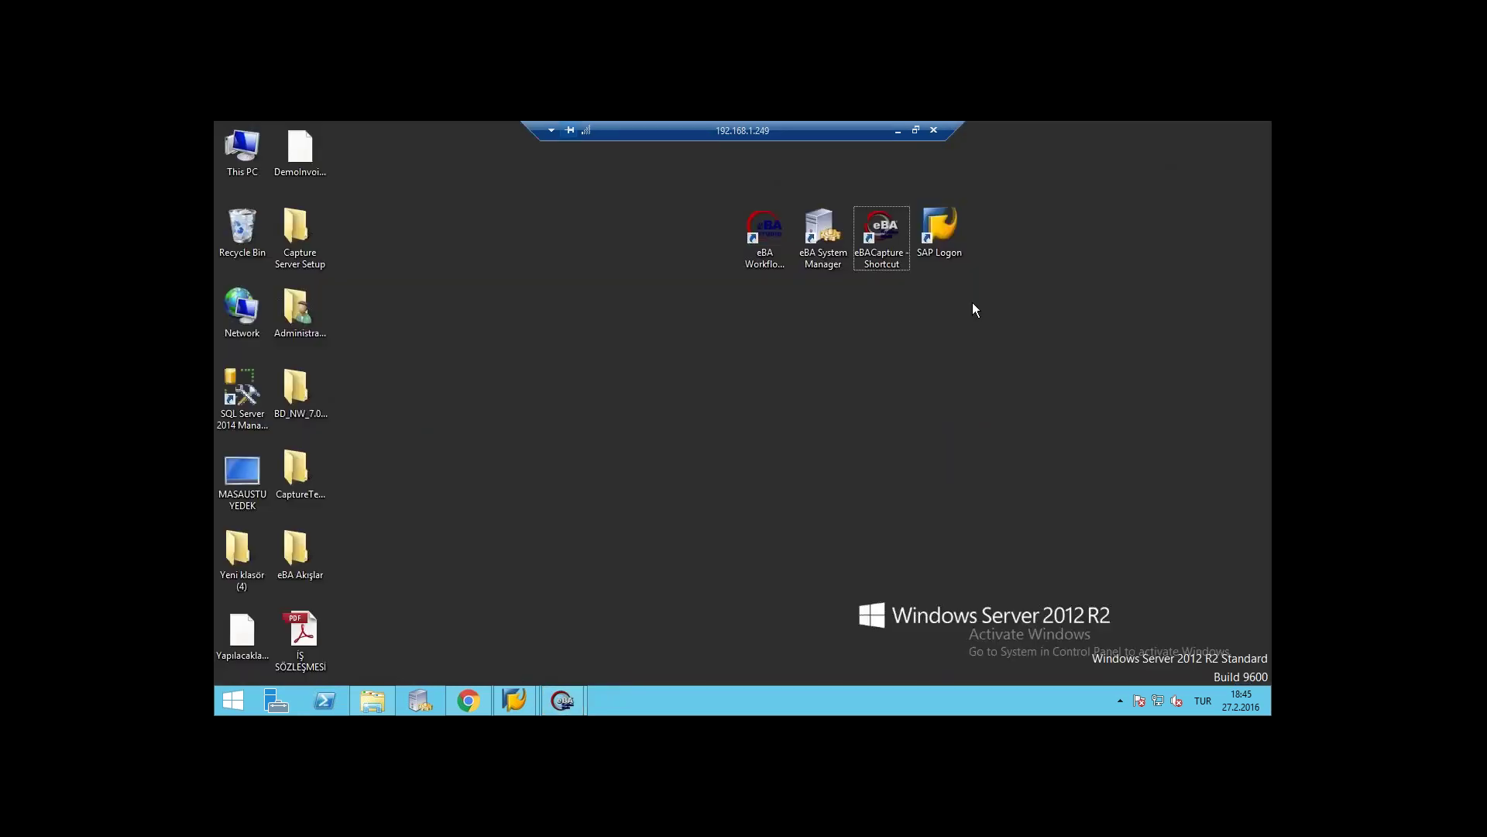
Step: Launch eBA Capture, remove the _683 duplicates and load both invoice PNGs as a batch
{"action": "double_click", "coordinate": [885, 234]}
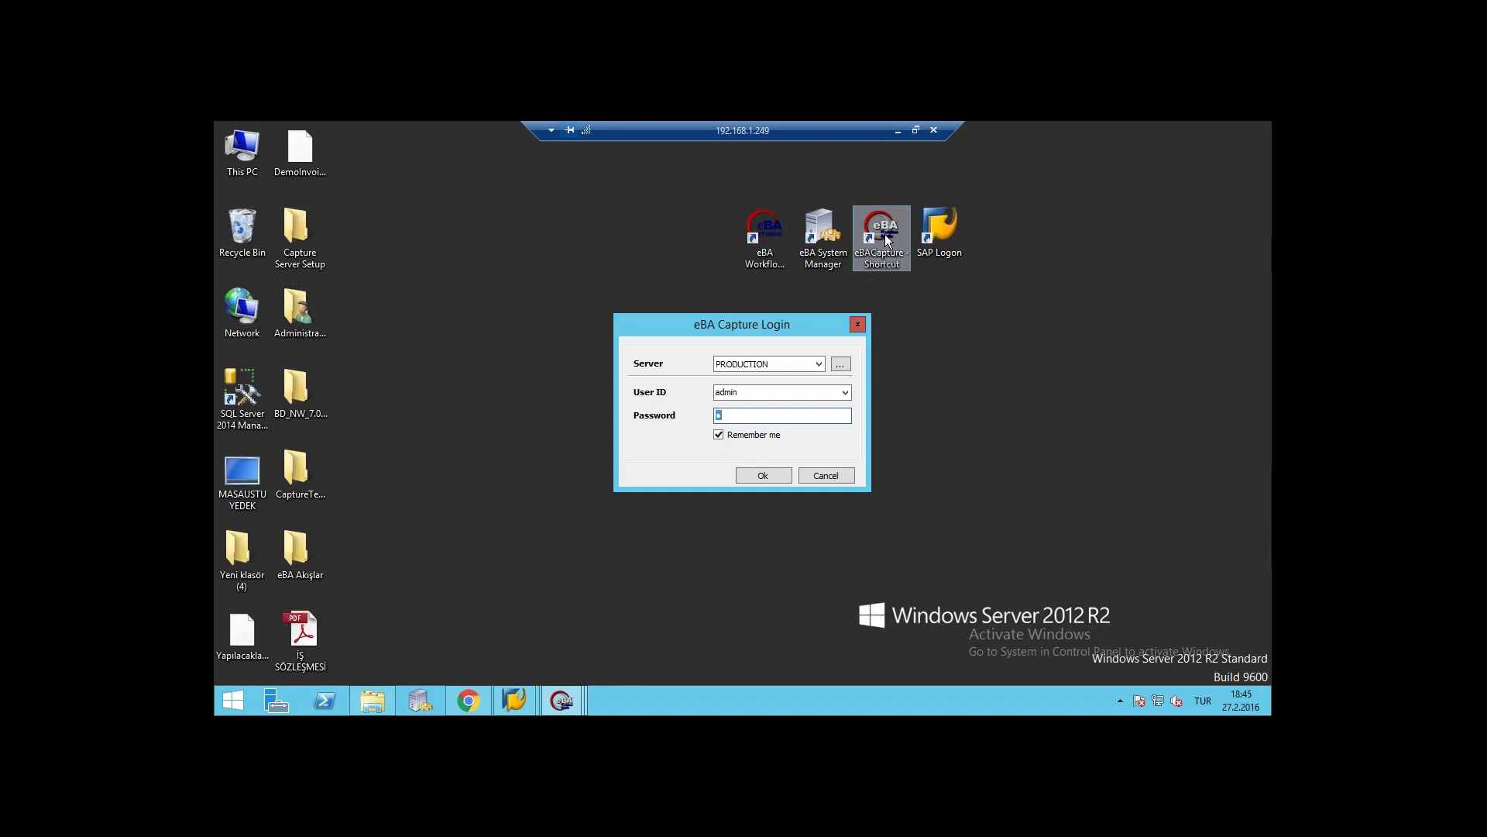
{"action": "left_click", "coordinate": [757, 478]}
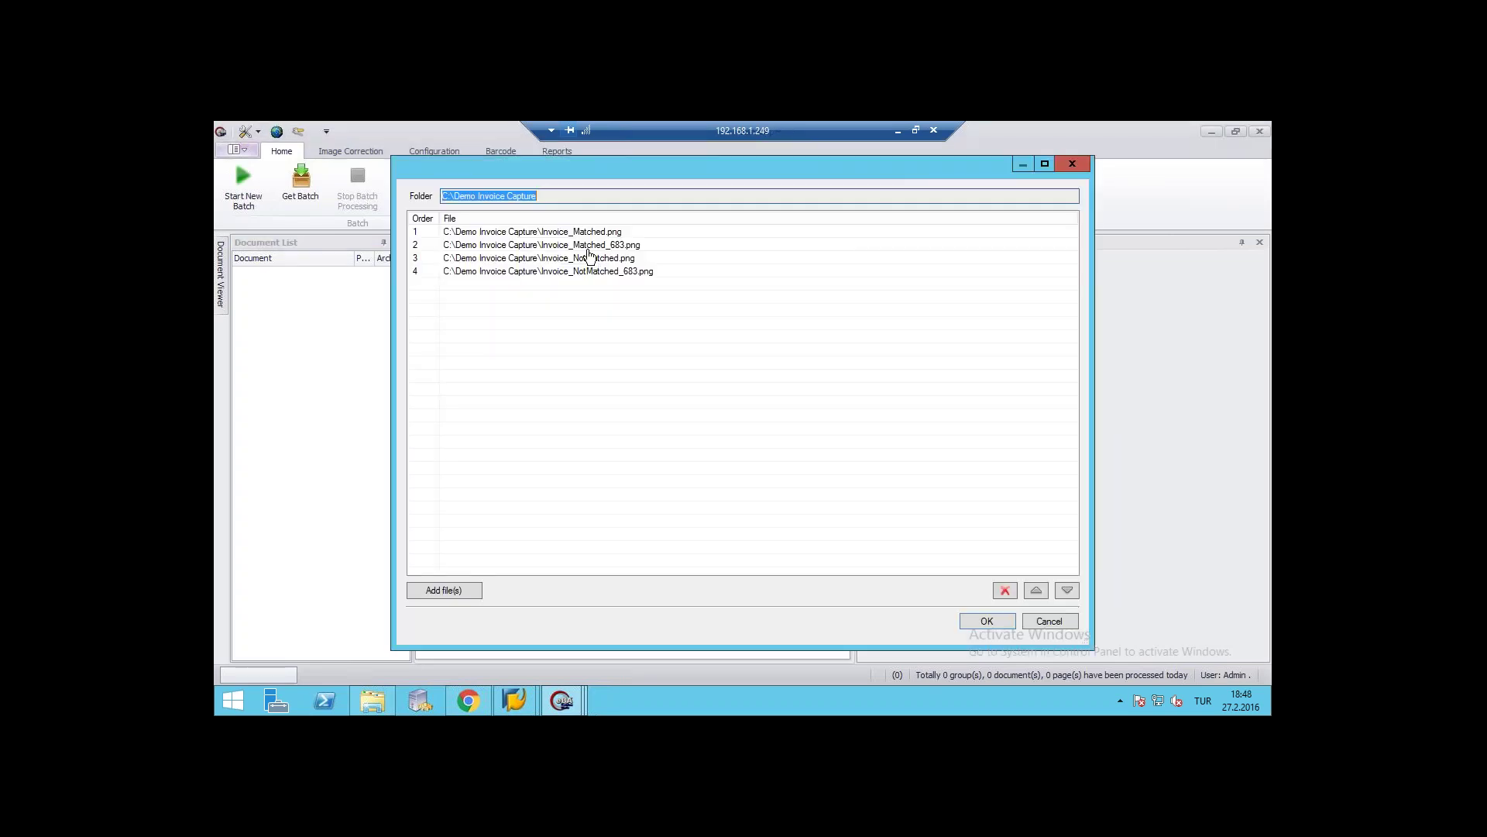
{"action": "left_click", "coordinate": [608, 245]}
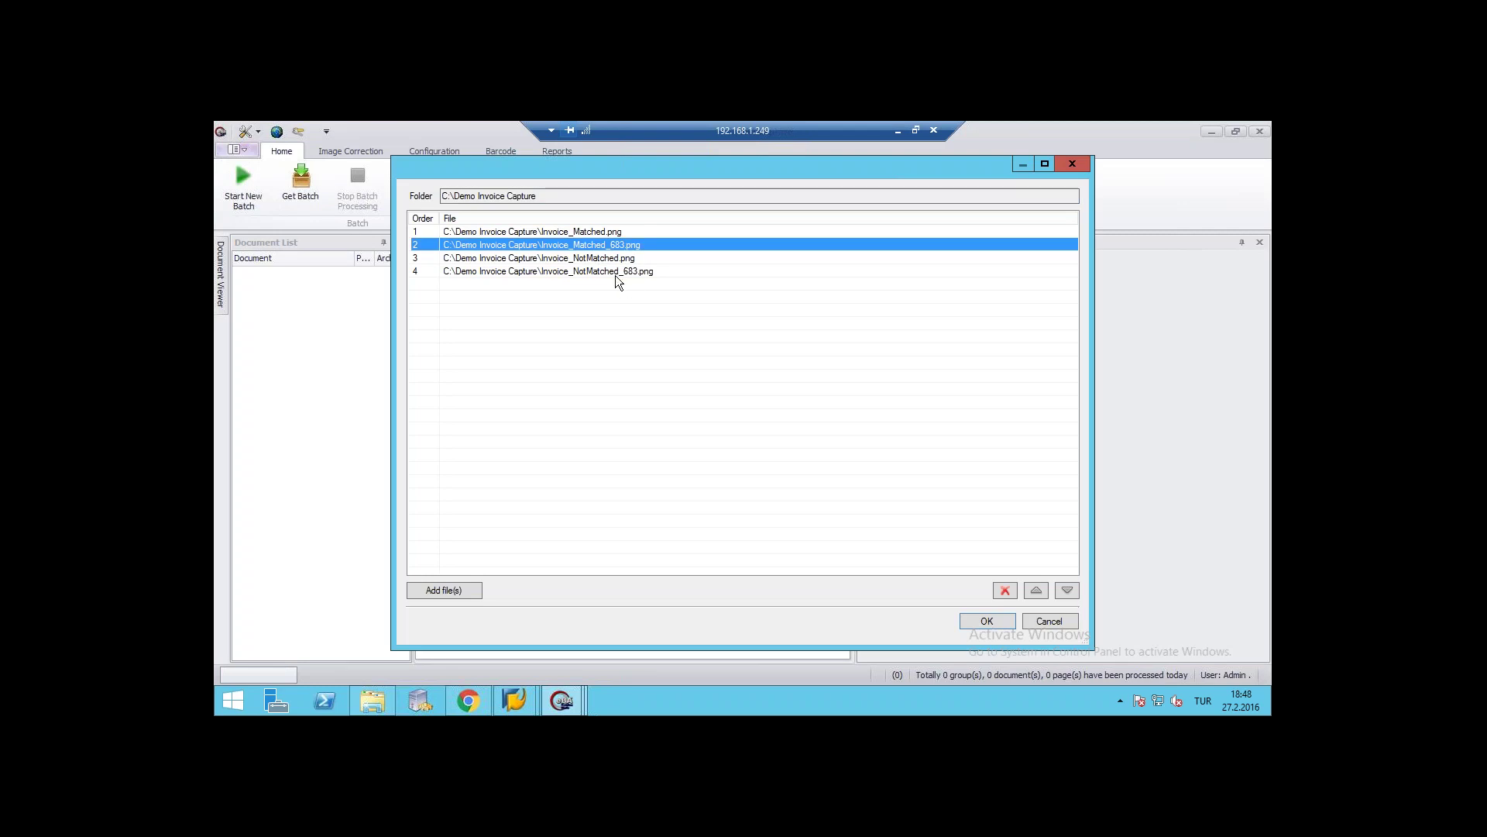
{"action": "left_click", "coordinate": [606, 272], "text": "ctrl"}
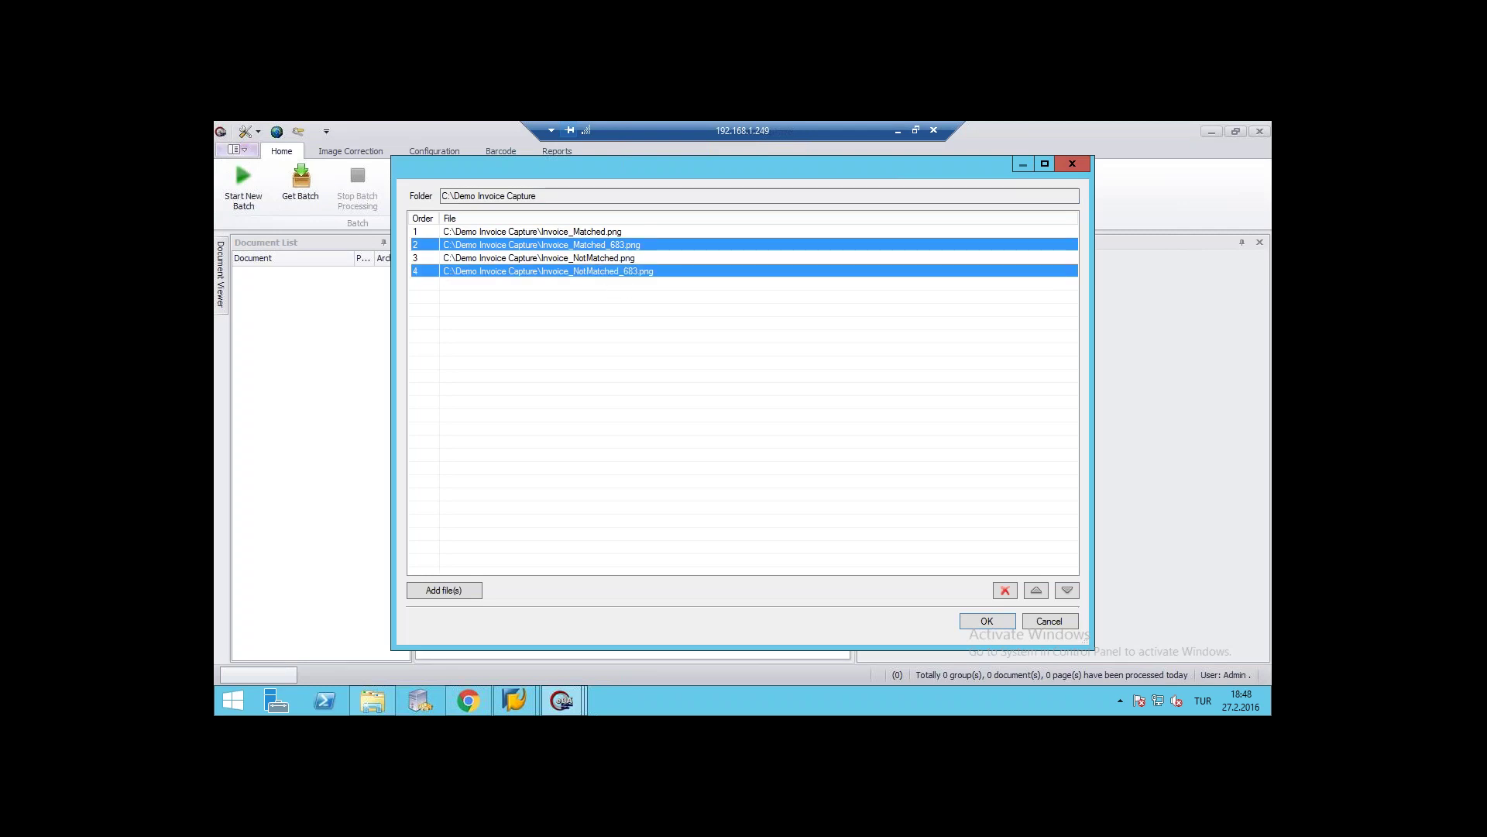
{"action": "left_click", "coordinate": [1004, 591]}
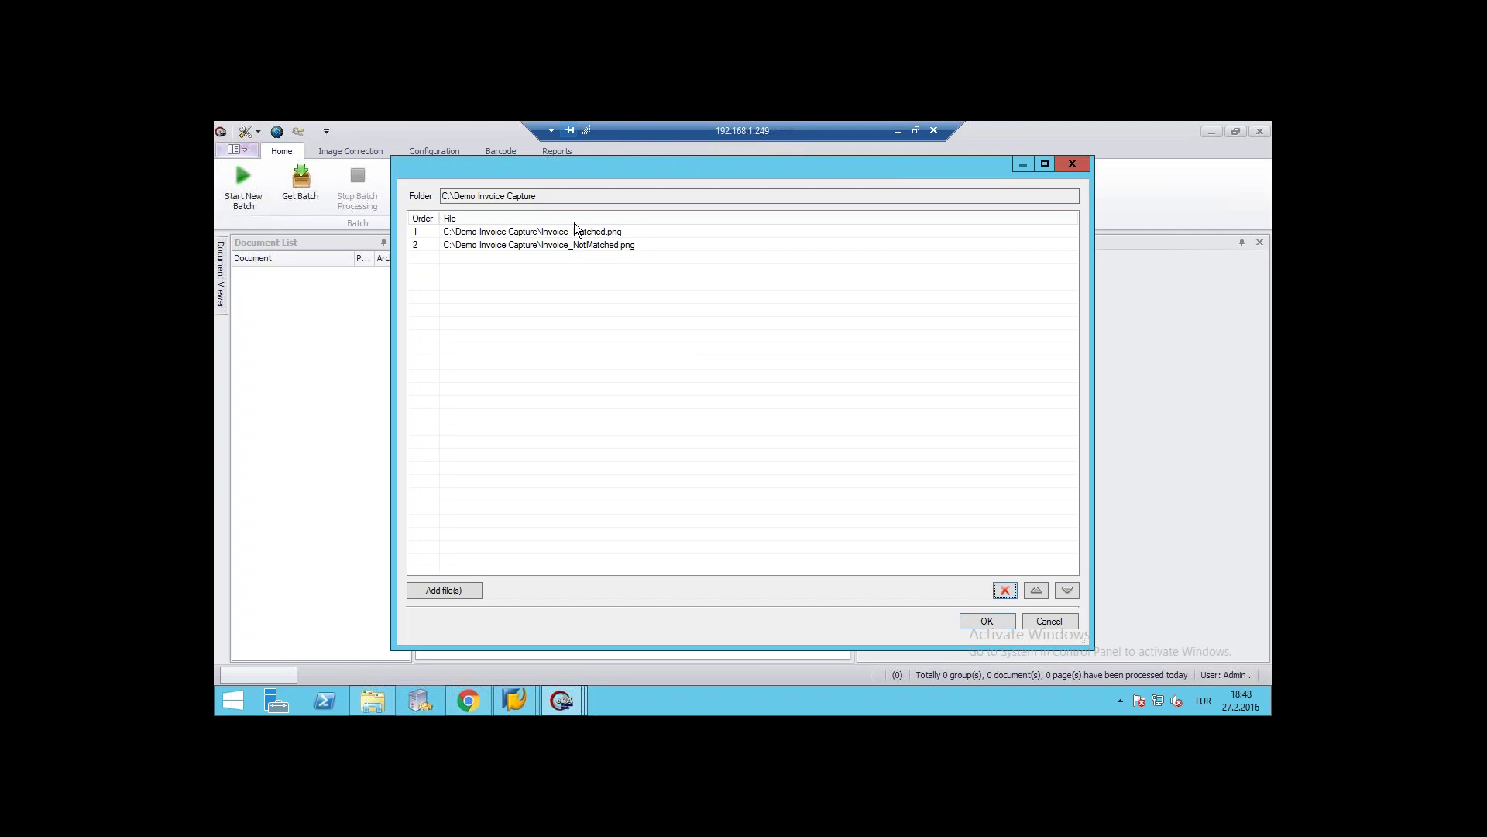
{"action": "left_click", "coordinate": [986, 620]}
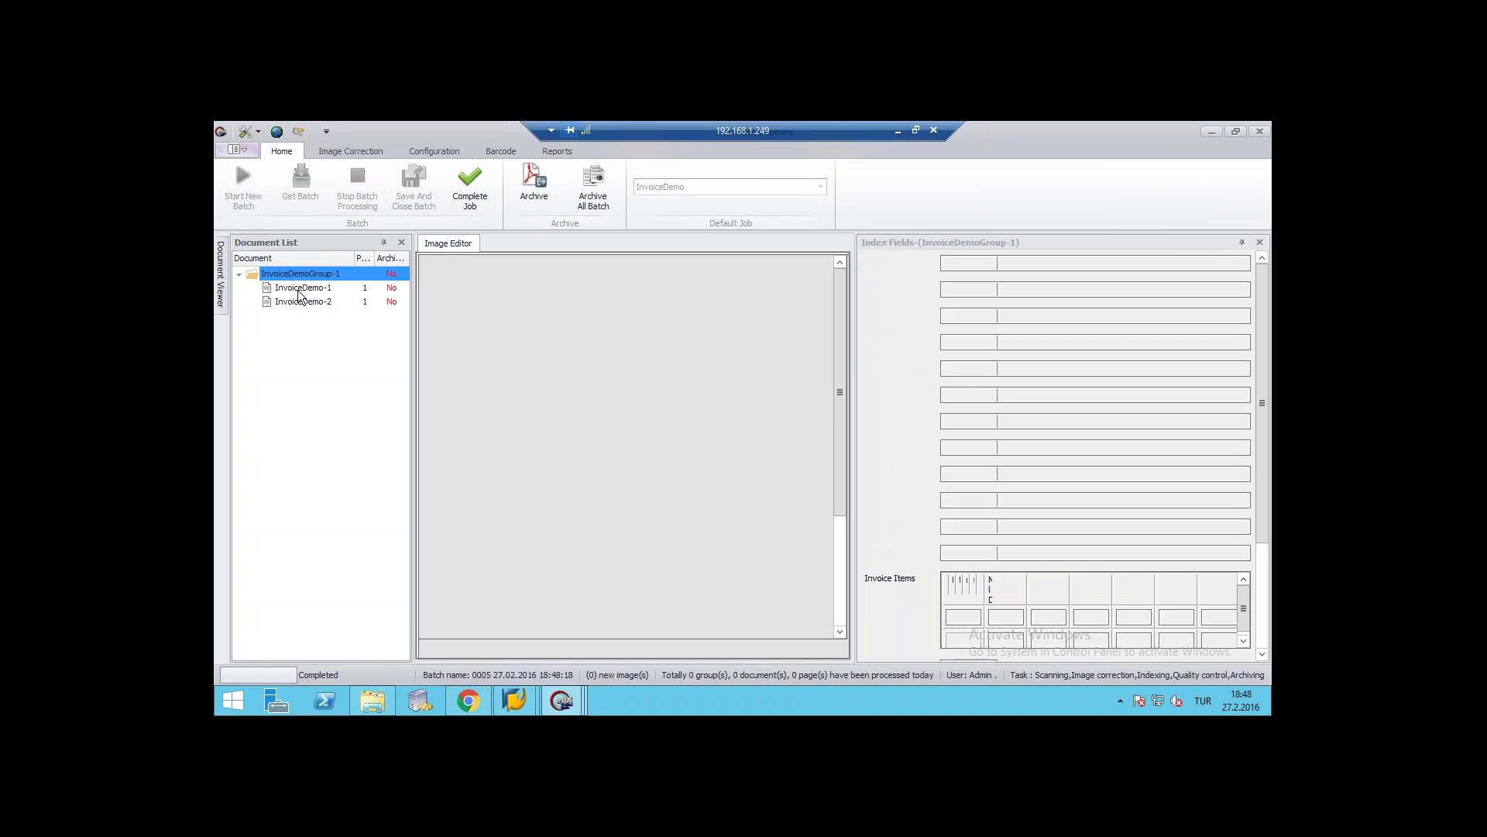
Step: Check InvoiceDemo-1's PO Date and Buyer Name values, then view InvoiceDemo-2's index fields
{"action": "left_click", "coordinate": [297, 290]}
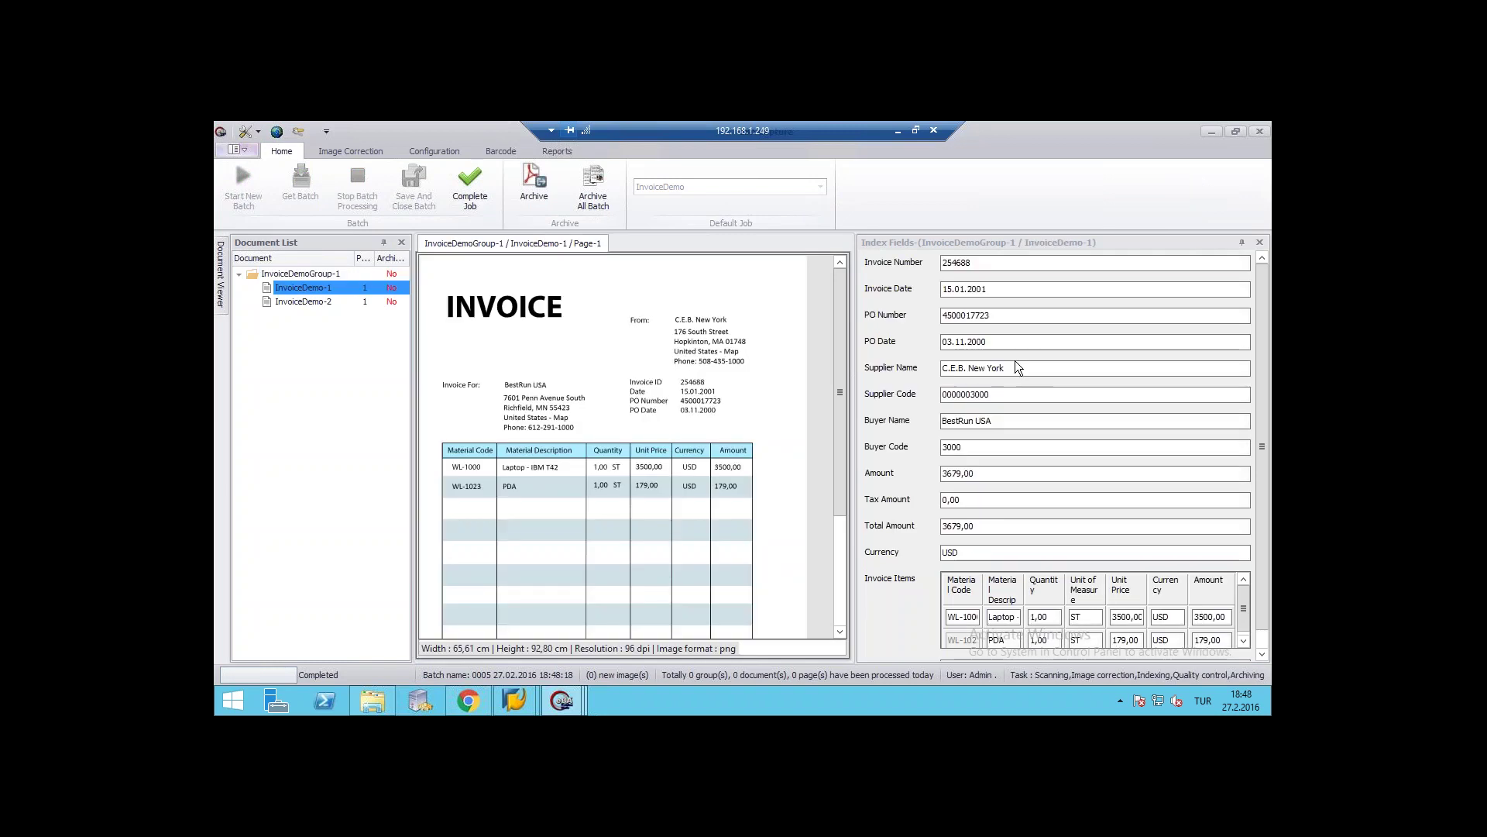
{"action": "left_click", "coordinate": [1068, 338]}
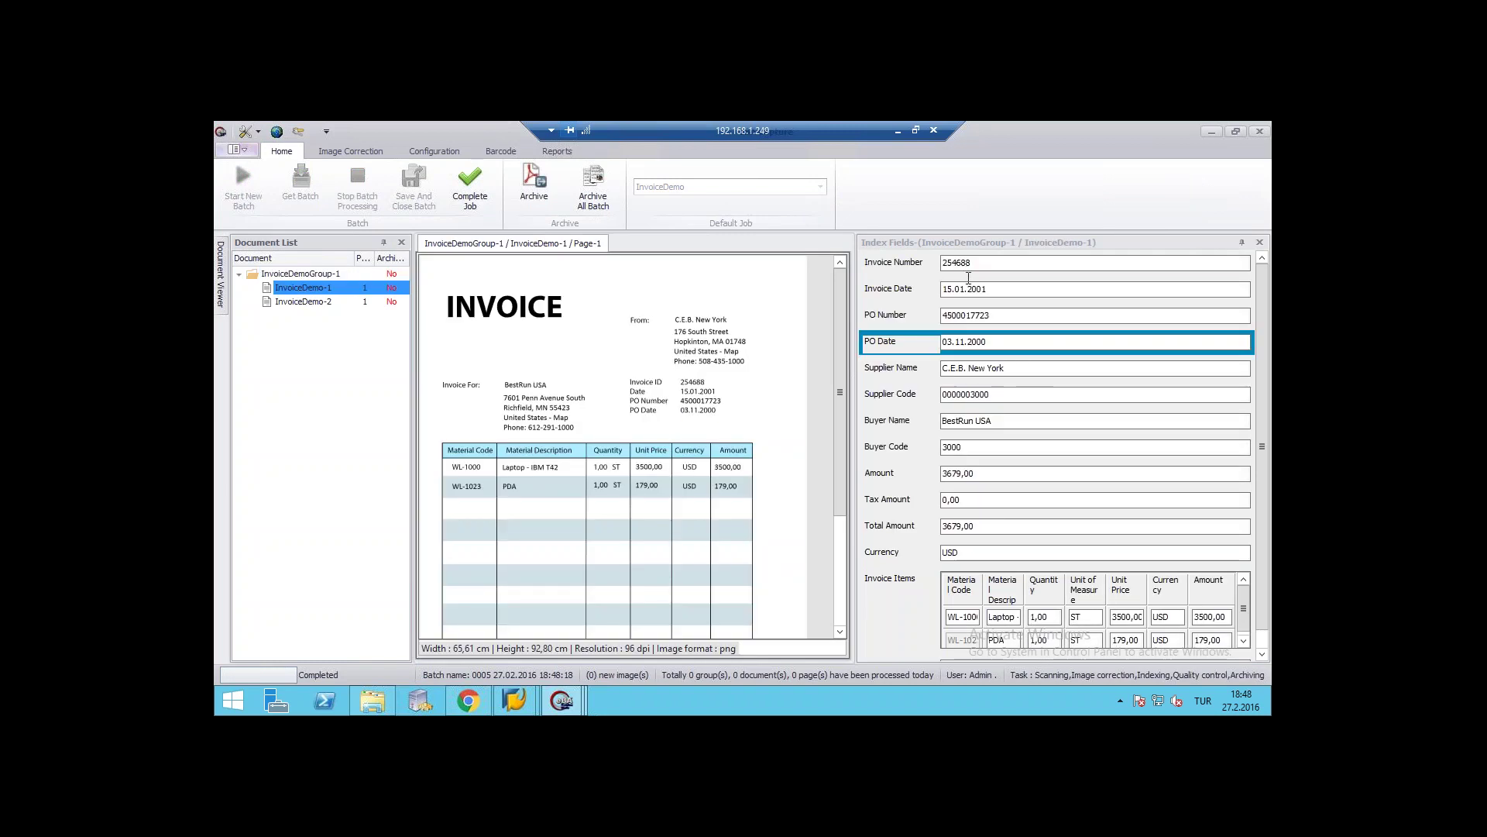
{"action": "left_click", "coordinate": [965, 421]}
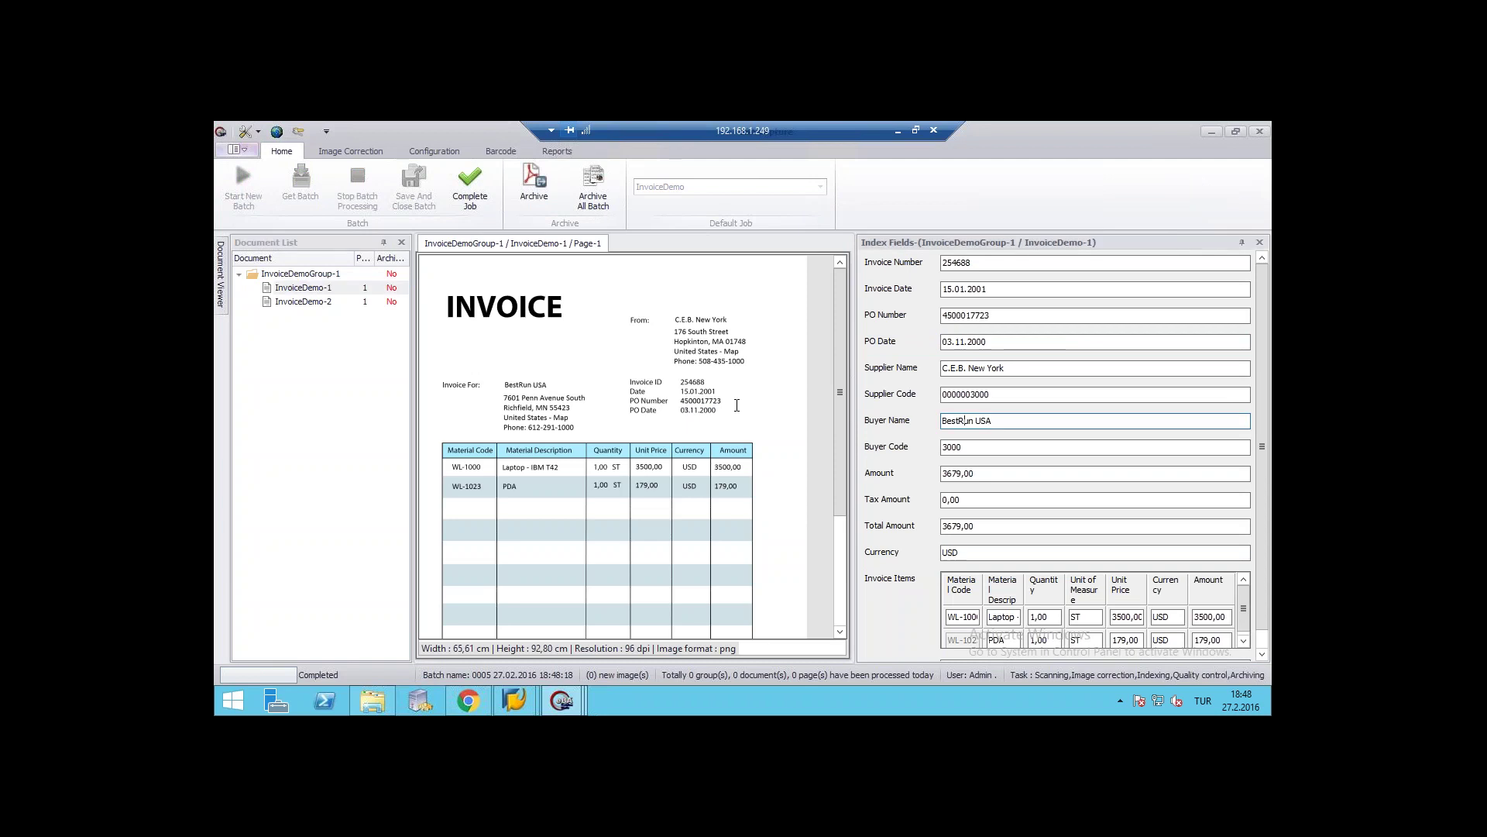
{"action": "left_click", "coordinate": [305, 301]}
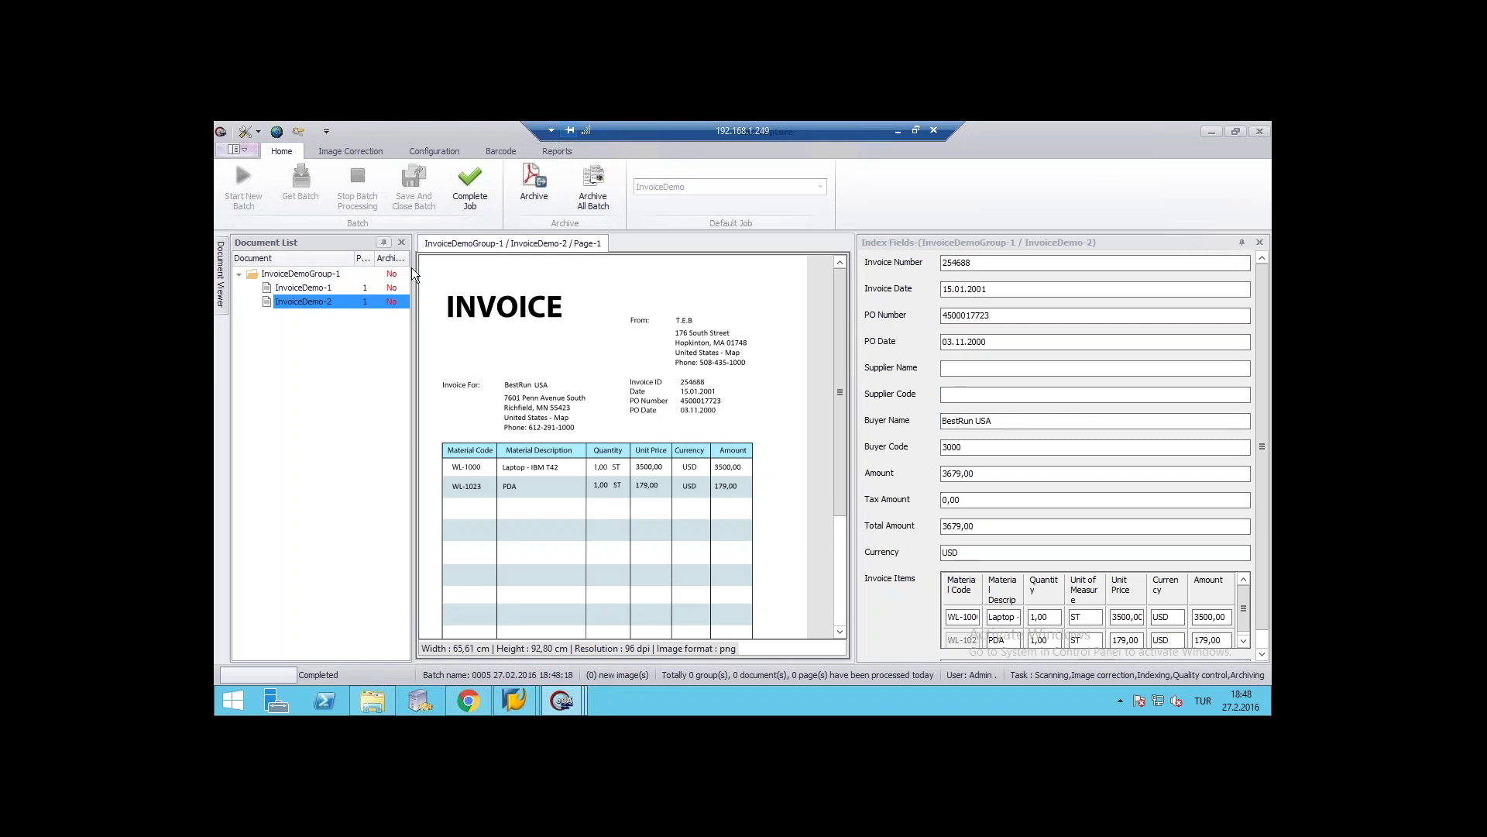
Step: Complete the job for InvoiceDemoGroup-1, archive the batch and dismiss the Operation Results
{"action": "left_click", "coordinate": [466, 185]}
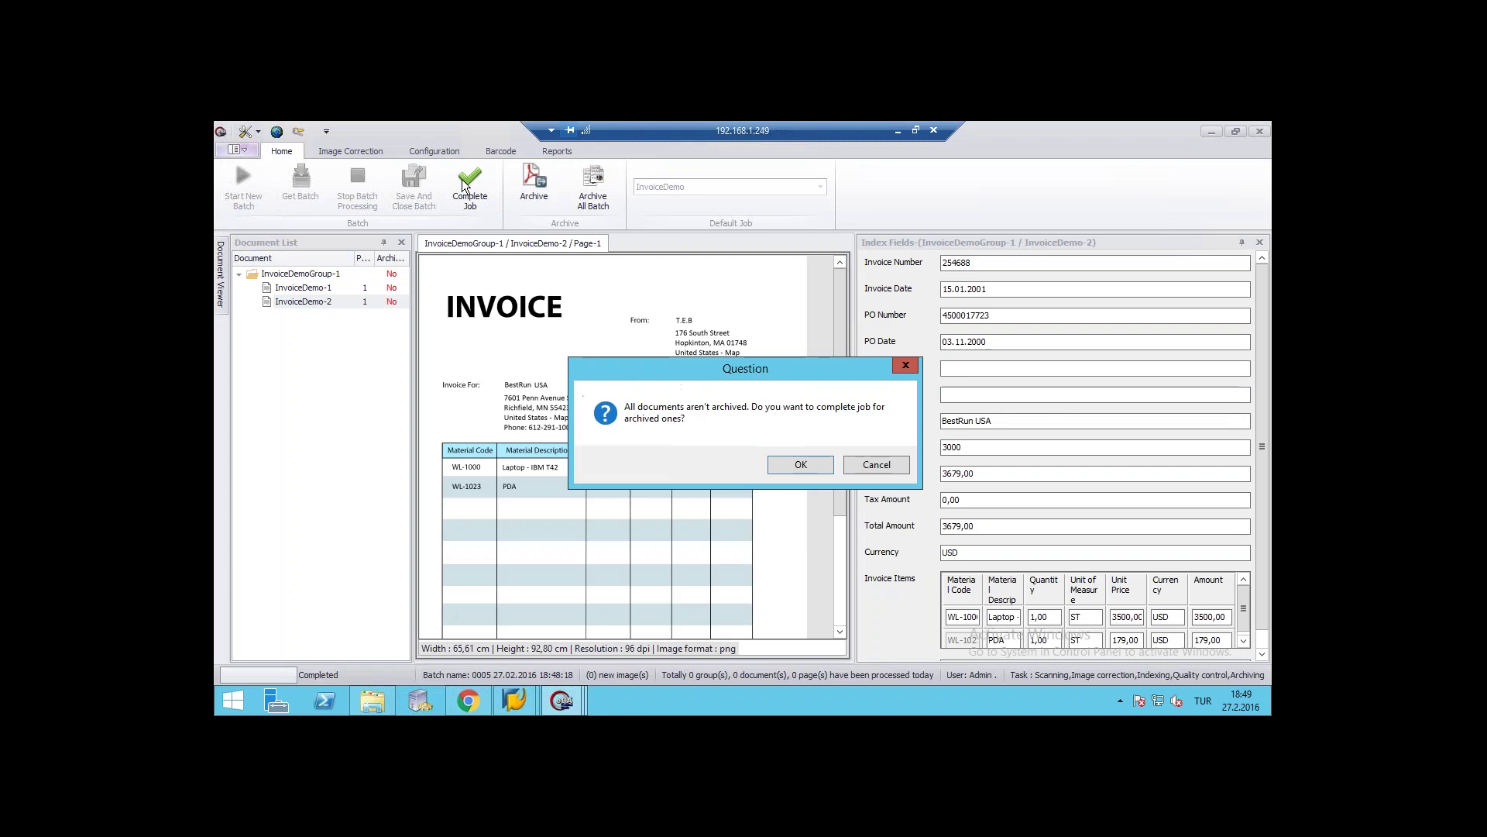
{"action": "left_click", "coordinate": [816, 463]}
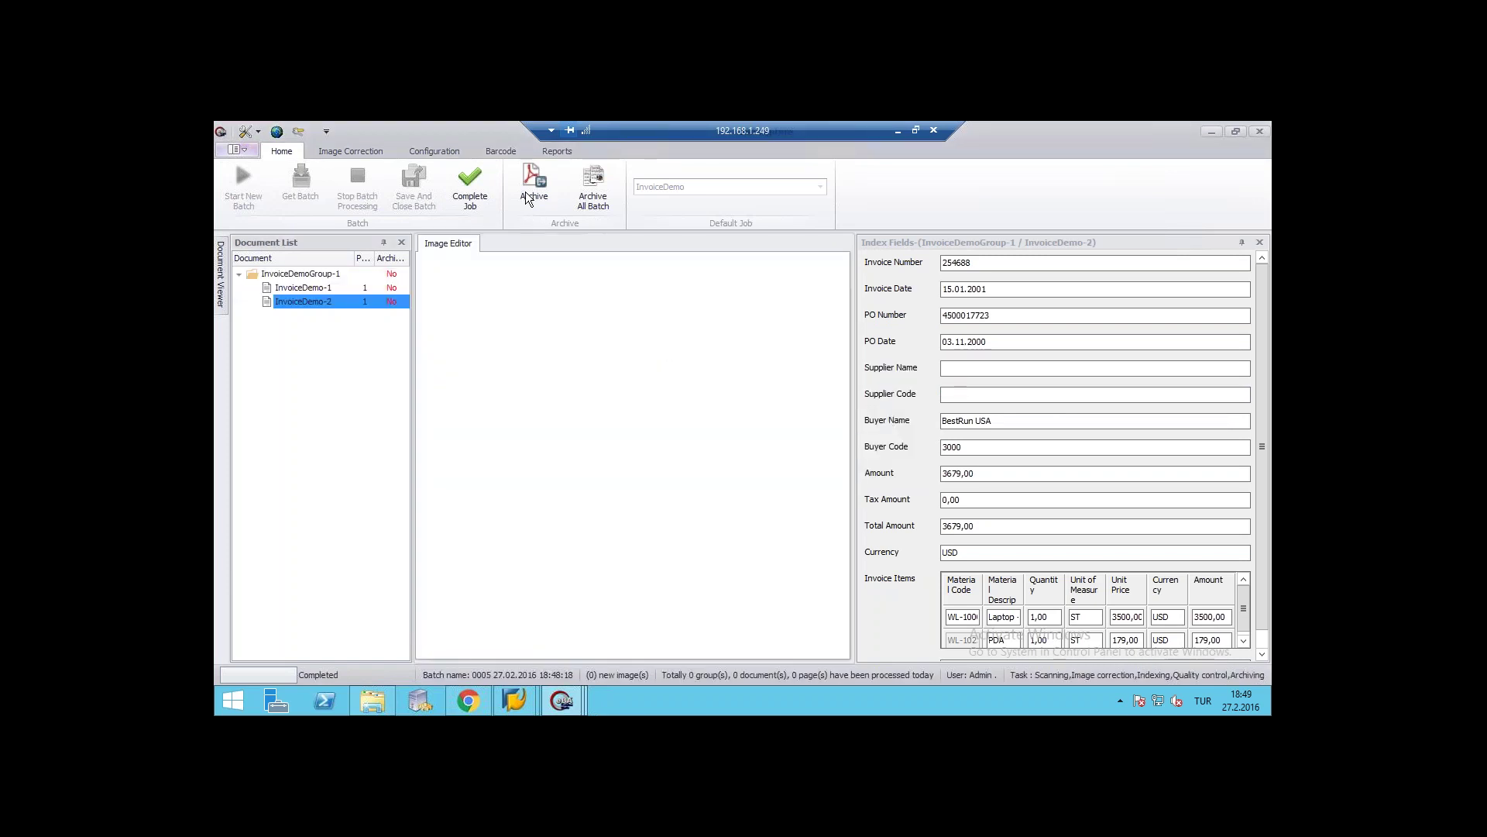
{"action": "left_click", "coordinate": [527, 199]}
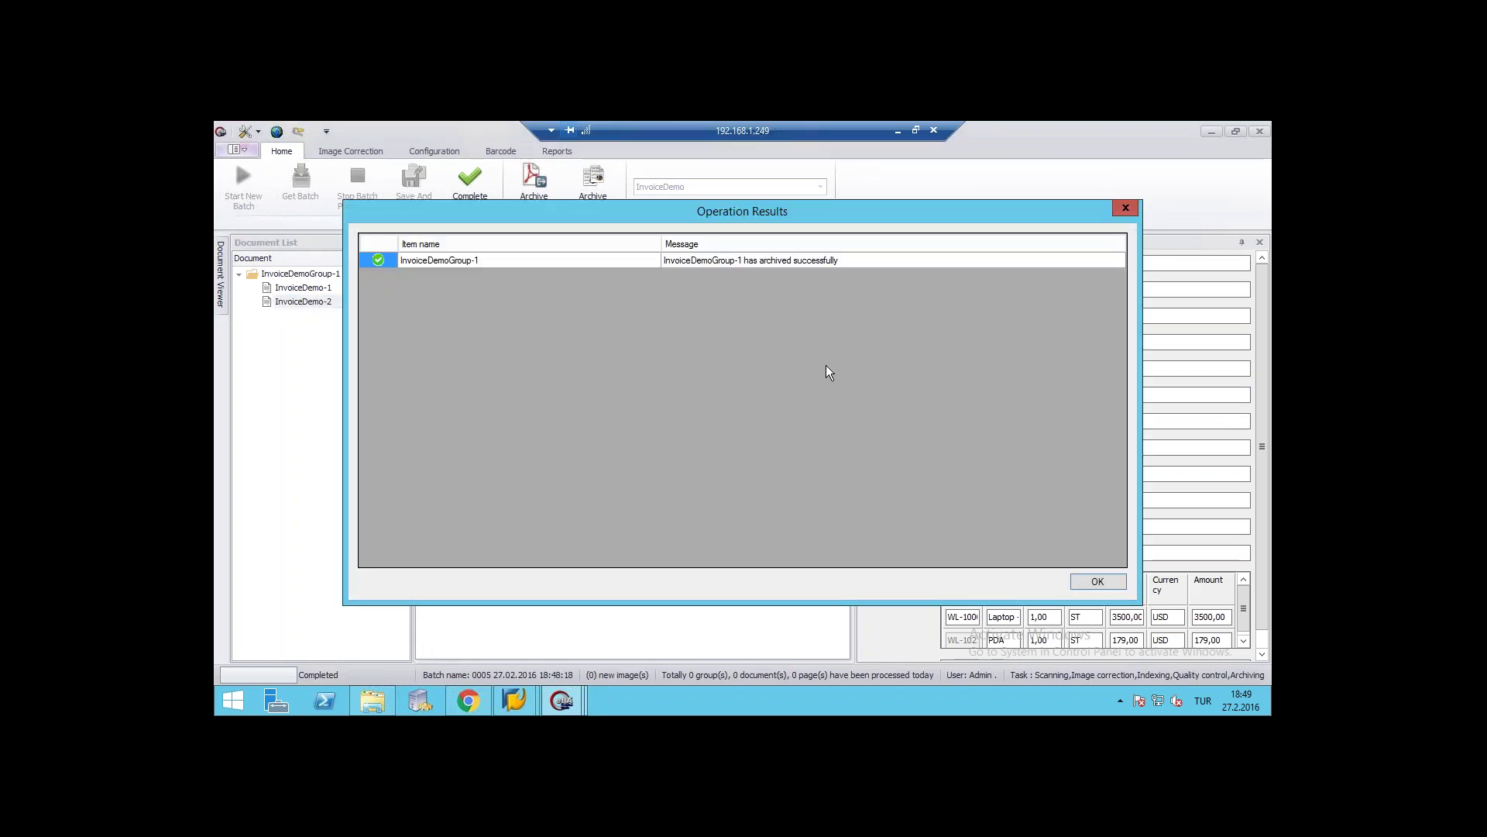
{"action": "left_click", "coordinate": [1100, 581]}
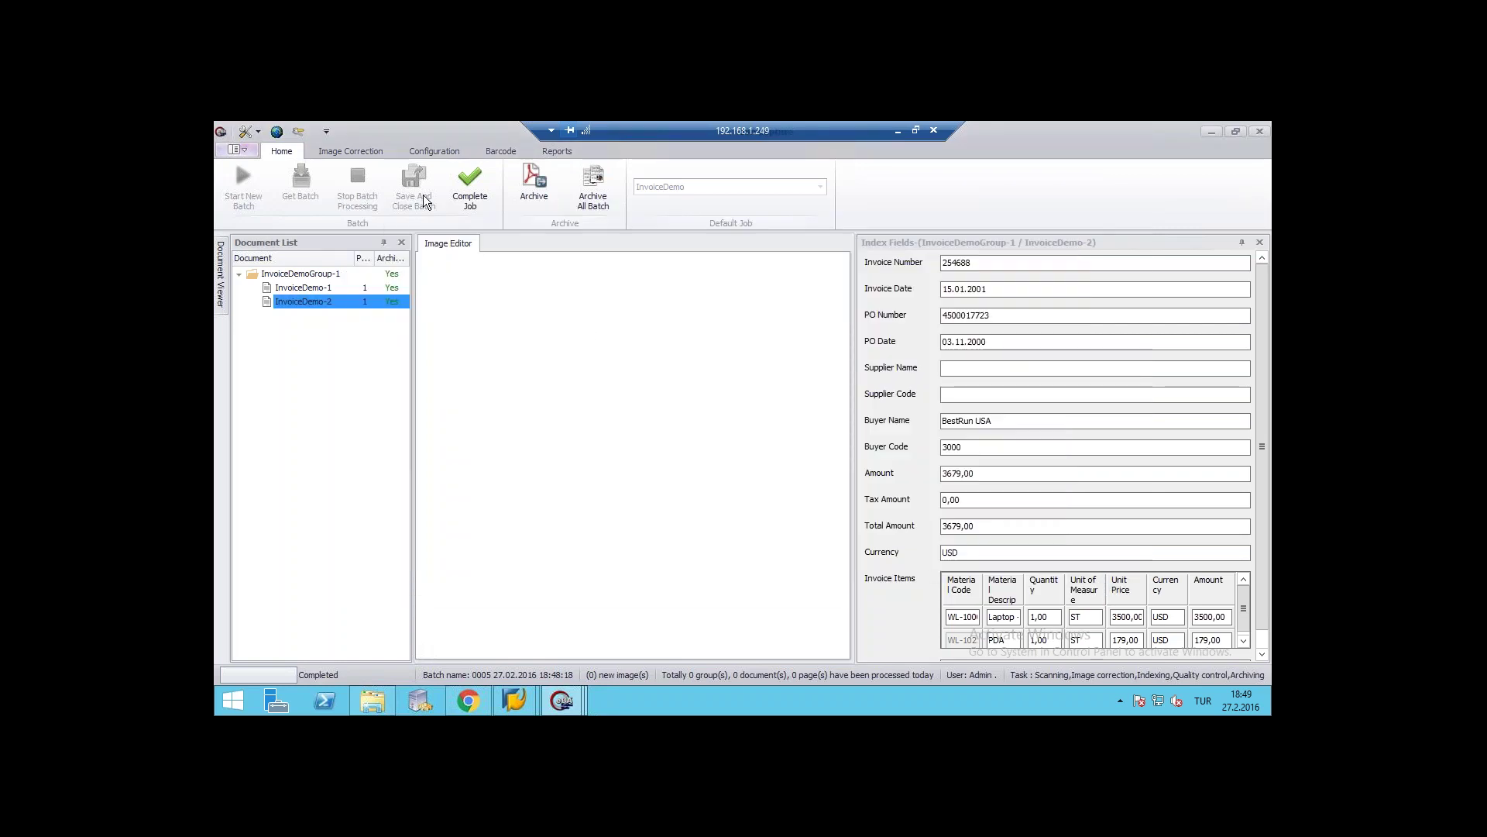
Step: View Job Profiles under Configuration, then minimize the remote capture session
{"action": "left_click", "coordinate": [419, 151]}
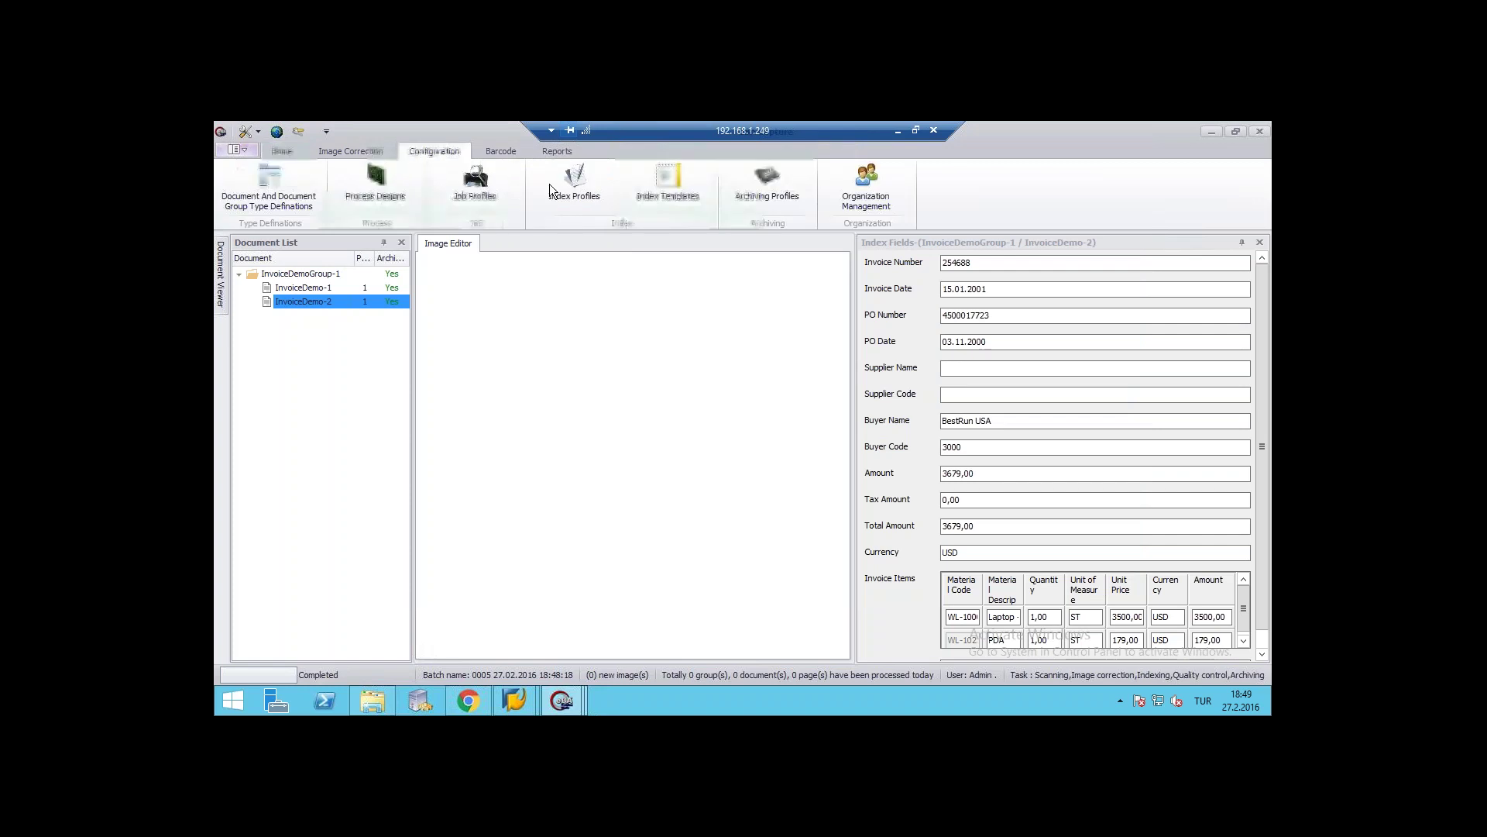
{"action": "left_click", "coordinate": [487, 197]}
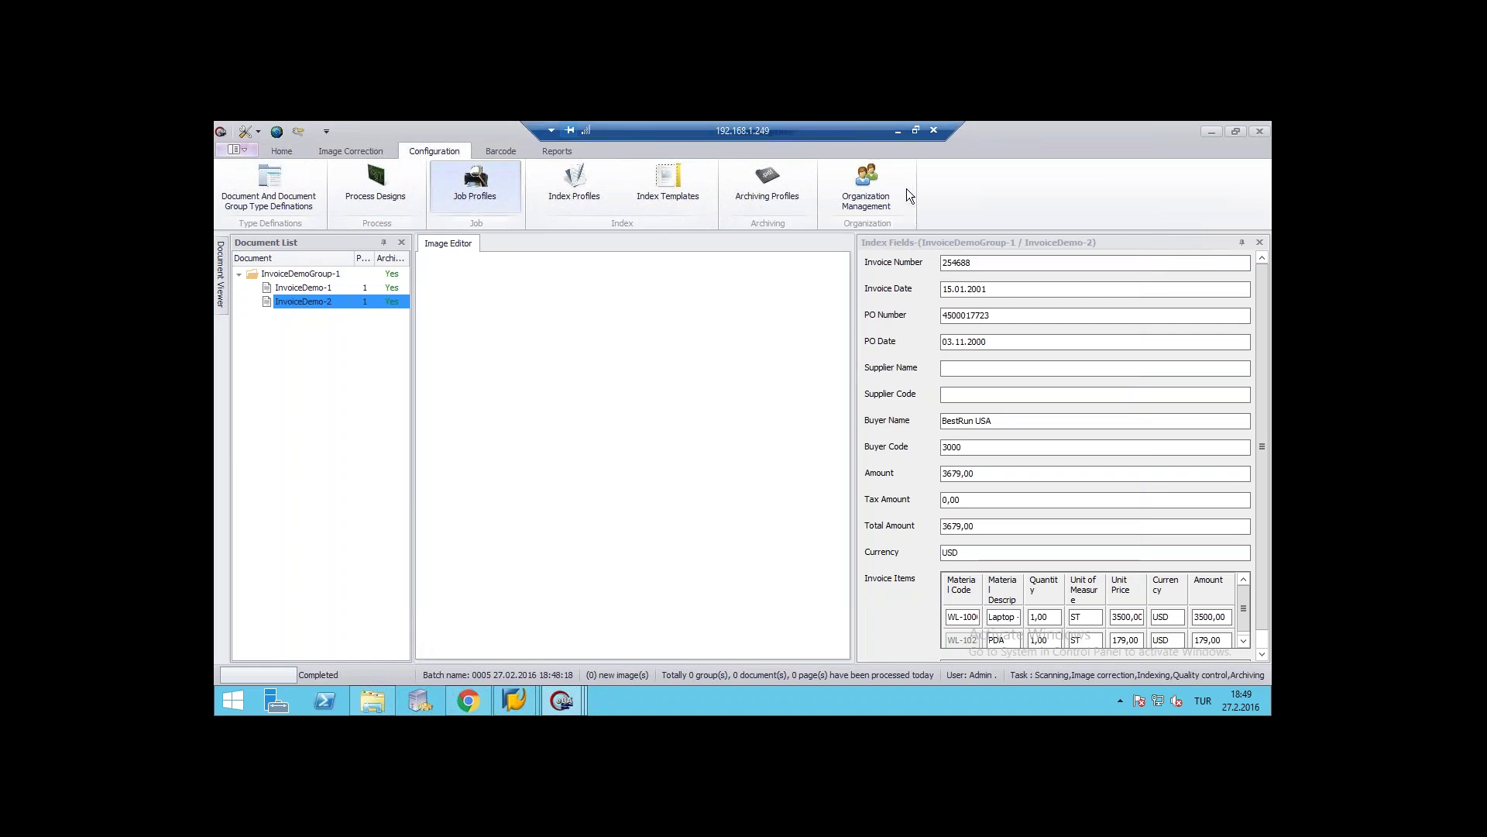
{"action": "left_click", "coordinate": [897, 133]}
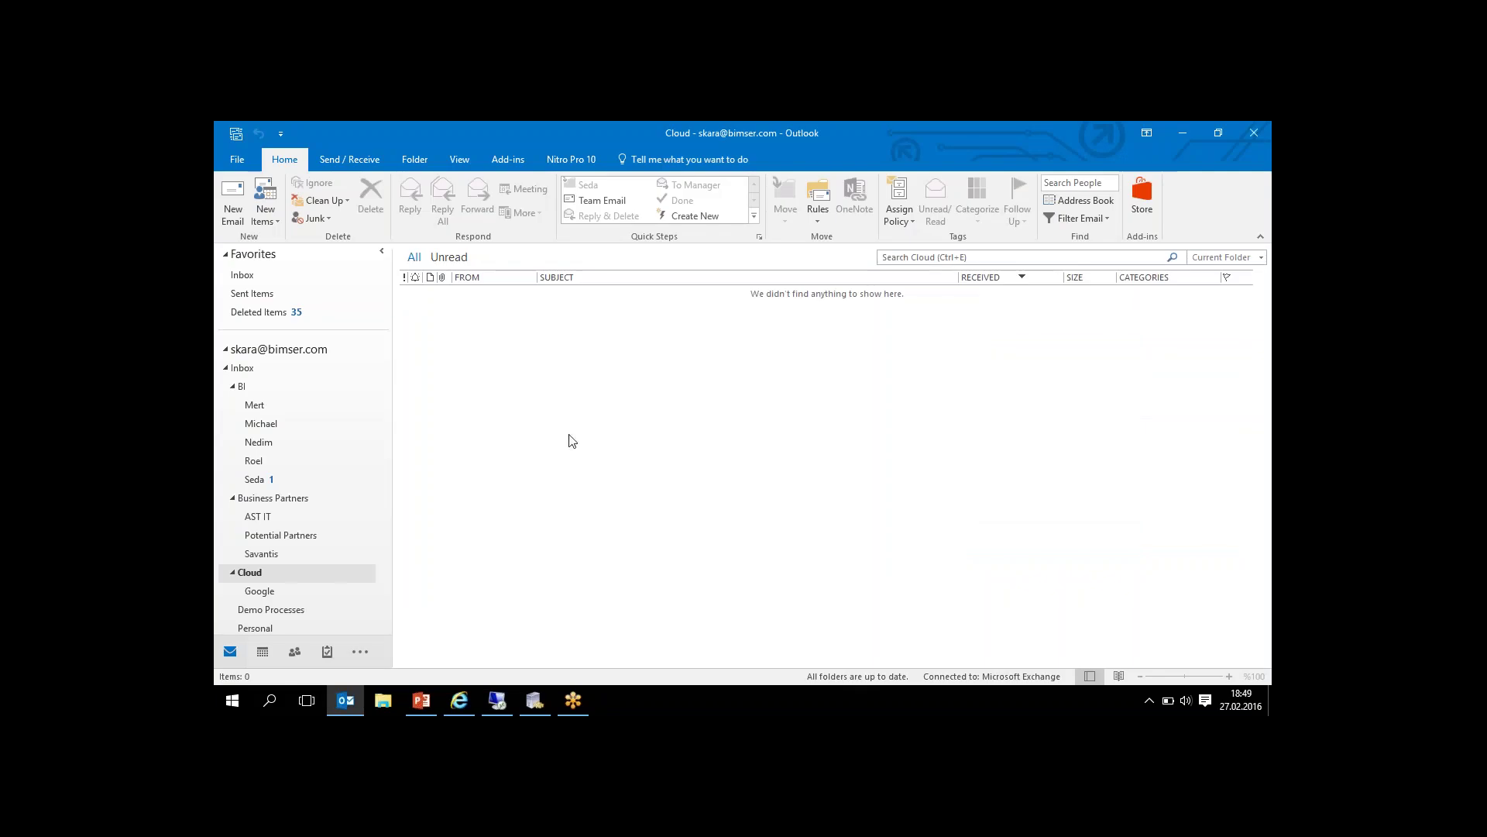
Step: Bring the eBA Dashboard in Internet Explorer to the front
{"action": "left_click", "coordinate": [460, 702]}
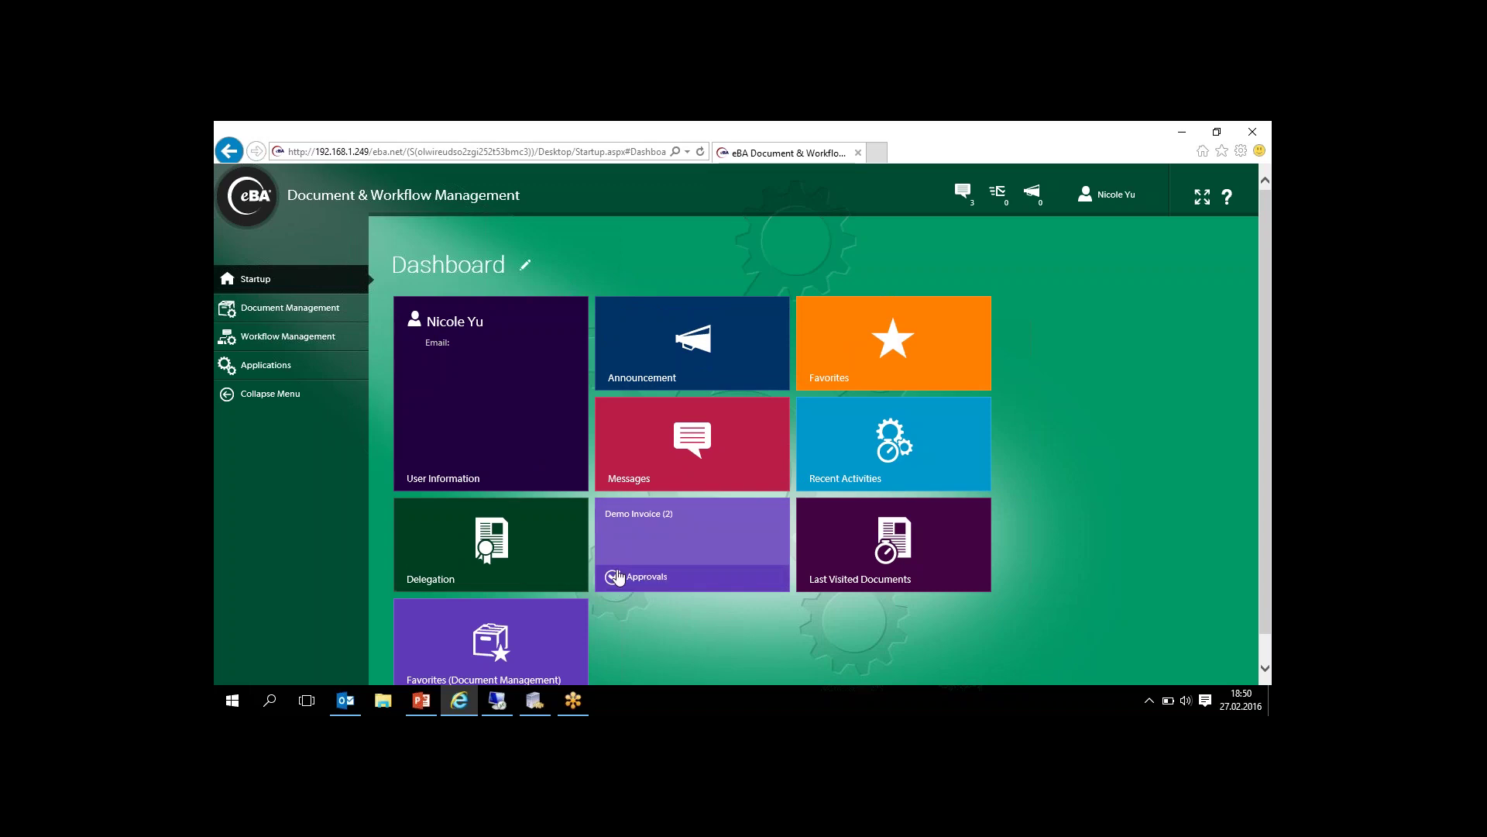
Step: From the Demo Invoice approvals under Workflow Management, open process 466's invoice form
{"action": "left_click", "coordinate": [626, 518]}
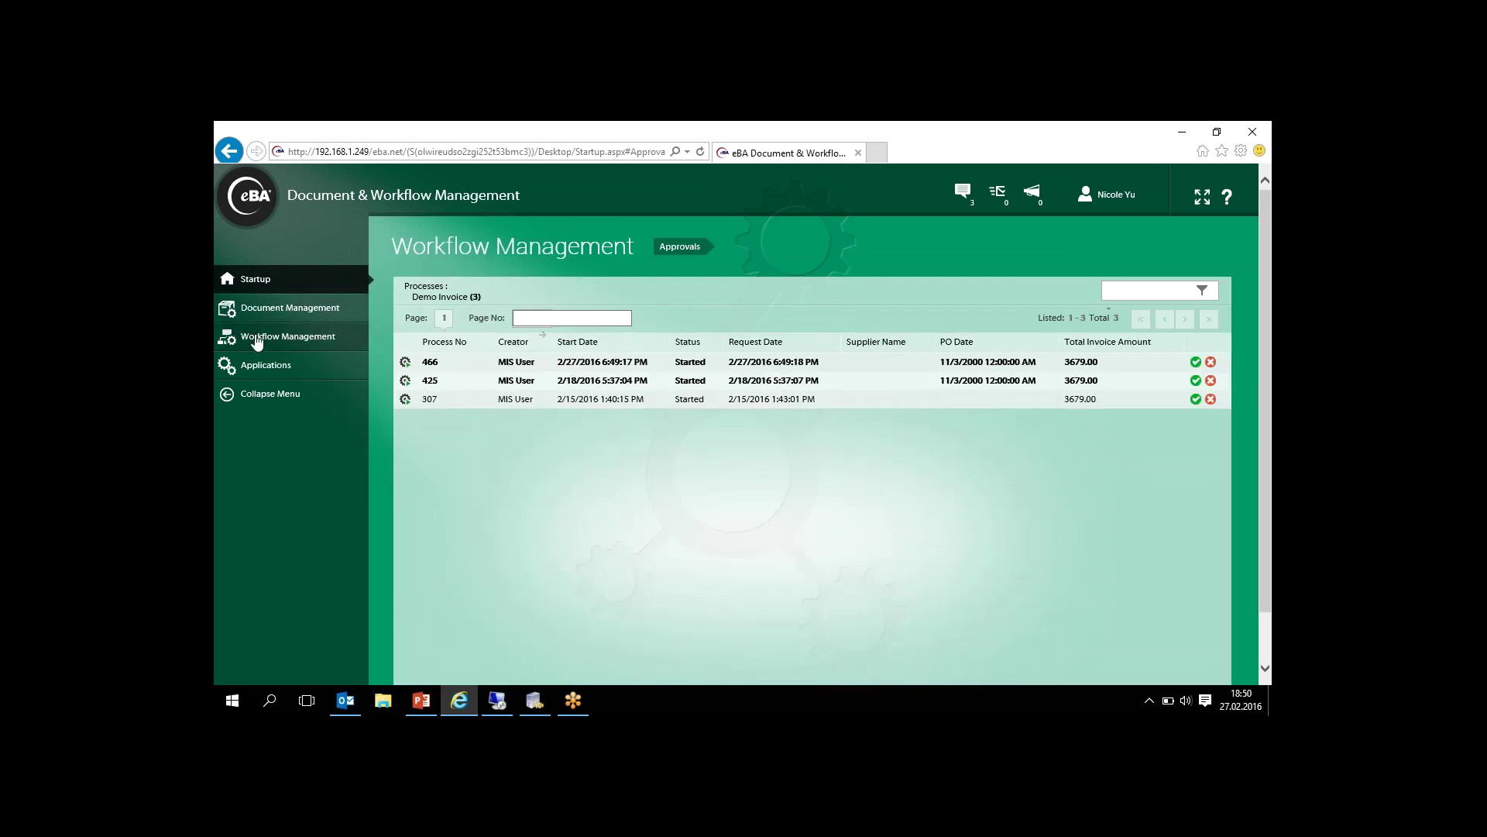
{"action": "left_click", "coordinate": [257, 340]}
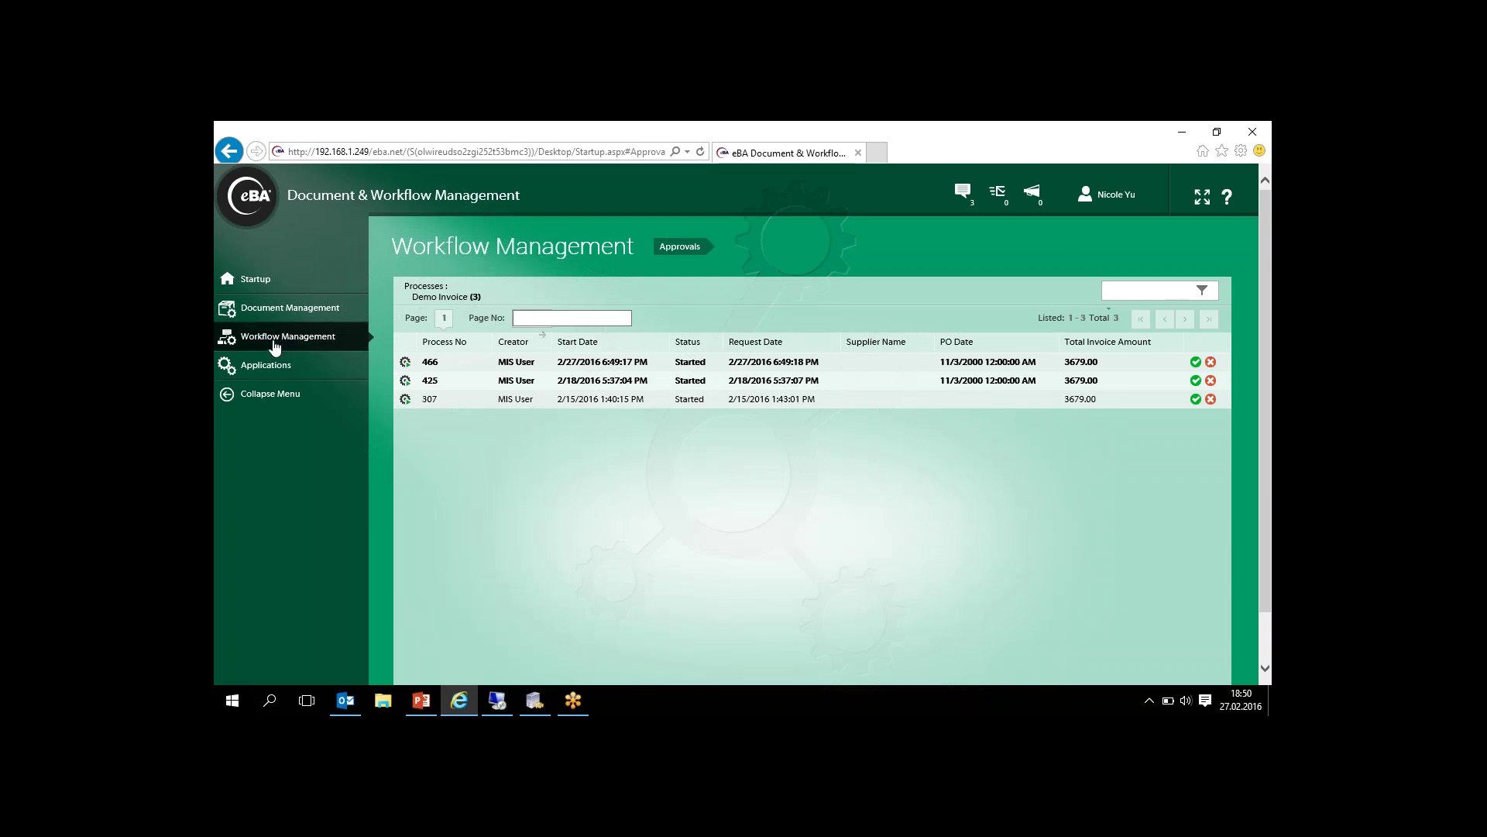
{"action": "left_click", "coordinate": [266, 341]}
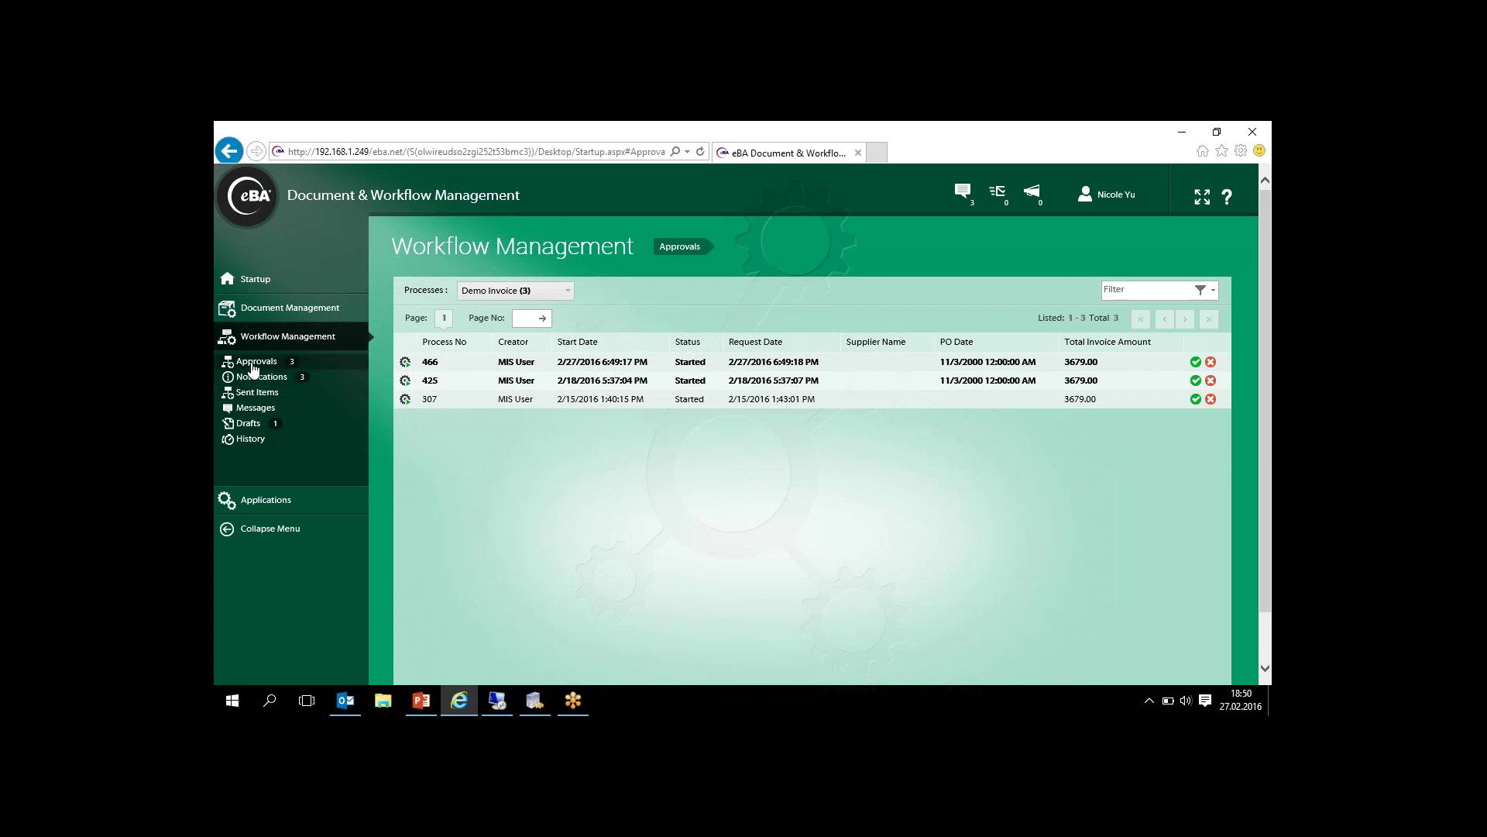
{"action": "double_click", "coordinate": [601, 362]}
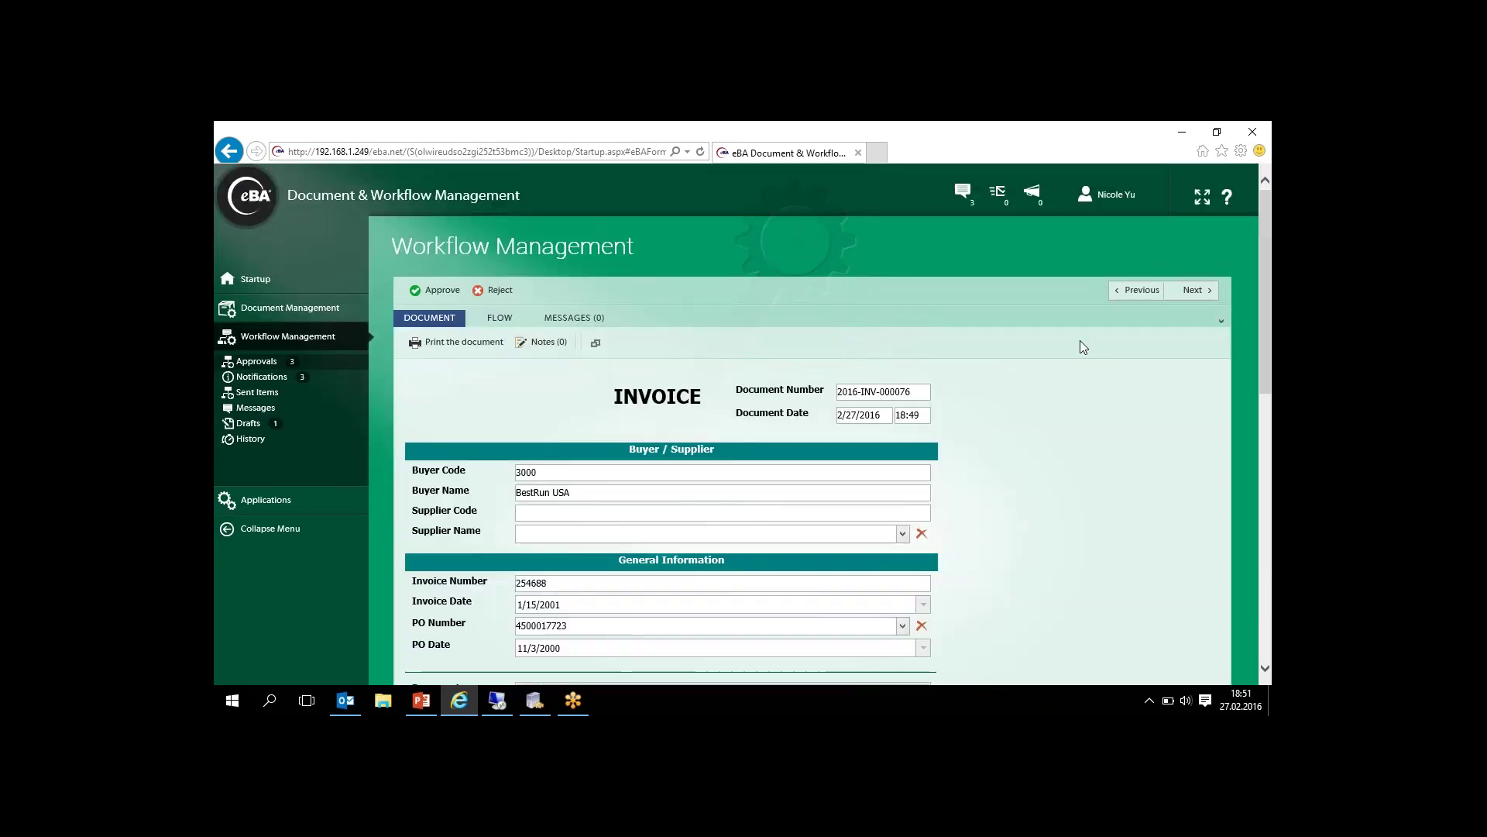
{"action": "left_click_drag", "start_coordinate": [1265, 272], "coordinate": [1265, 339]}
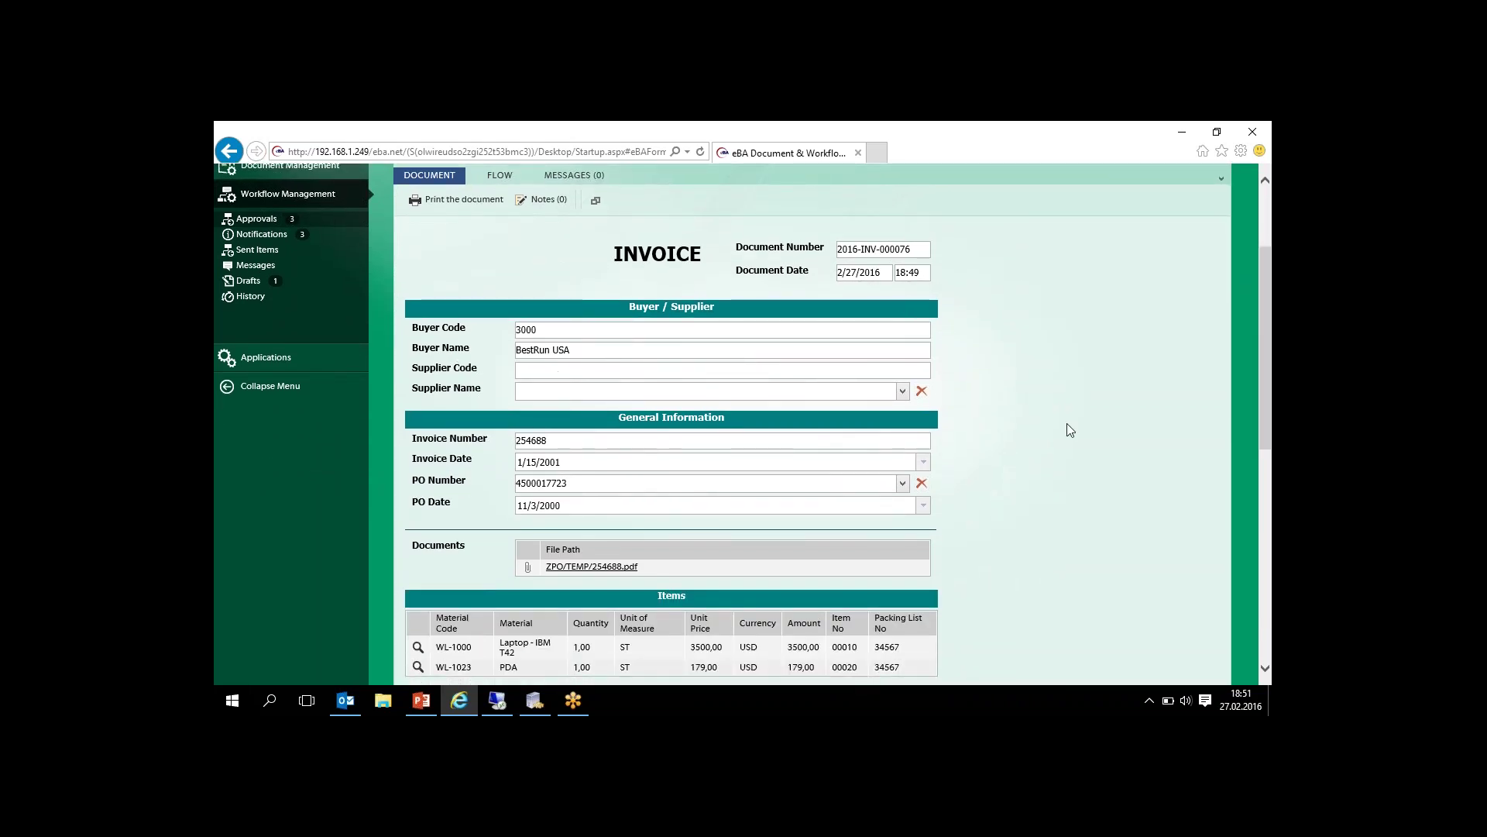
{"action": "left_click_drag", "start_coordinate": [1266, 337], "coordinate": [1262, 379]}
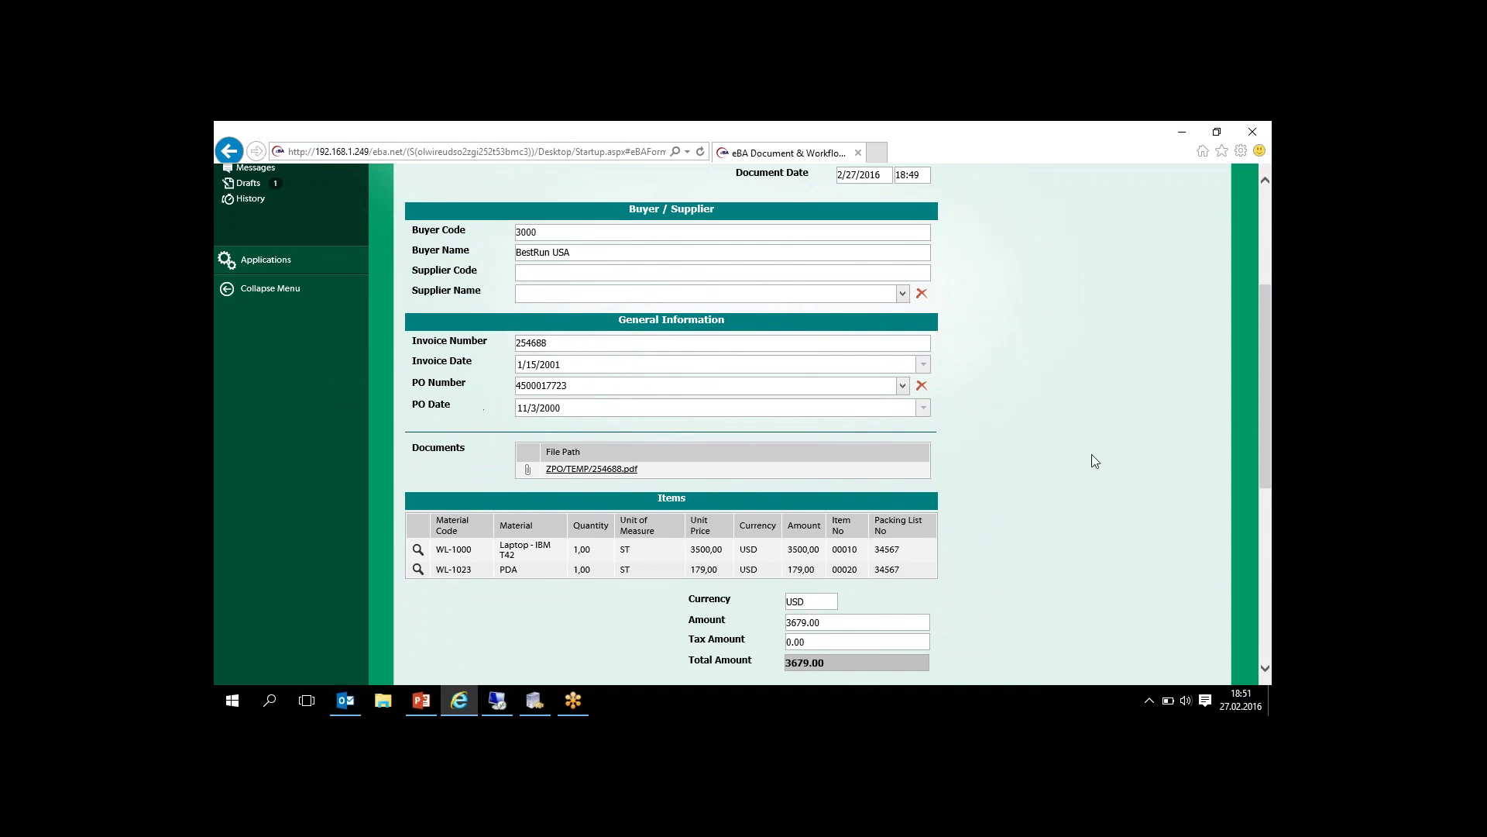
{"action": "left_click_drag", "start_coordinate": [1266, 379], "coordinate": [1248, 420]}
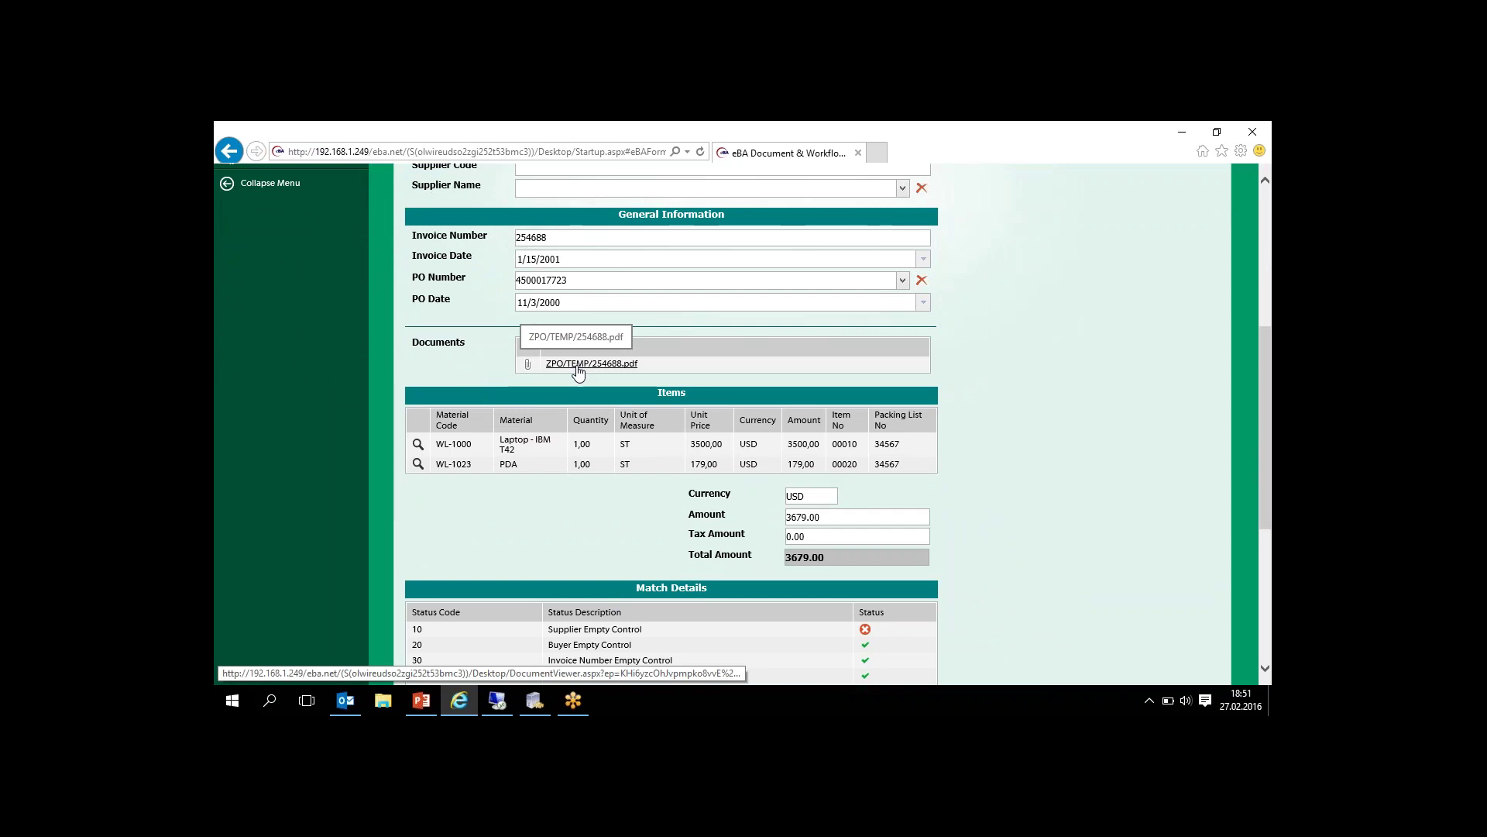
{"action": "left_click_drag", "start_coordinate": [1267, 404], "coordinate": [1253, 495]}
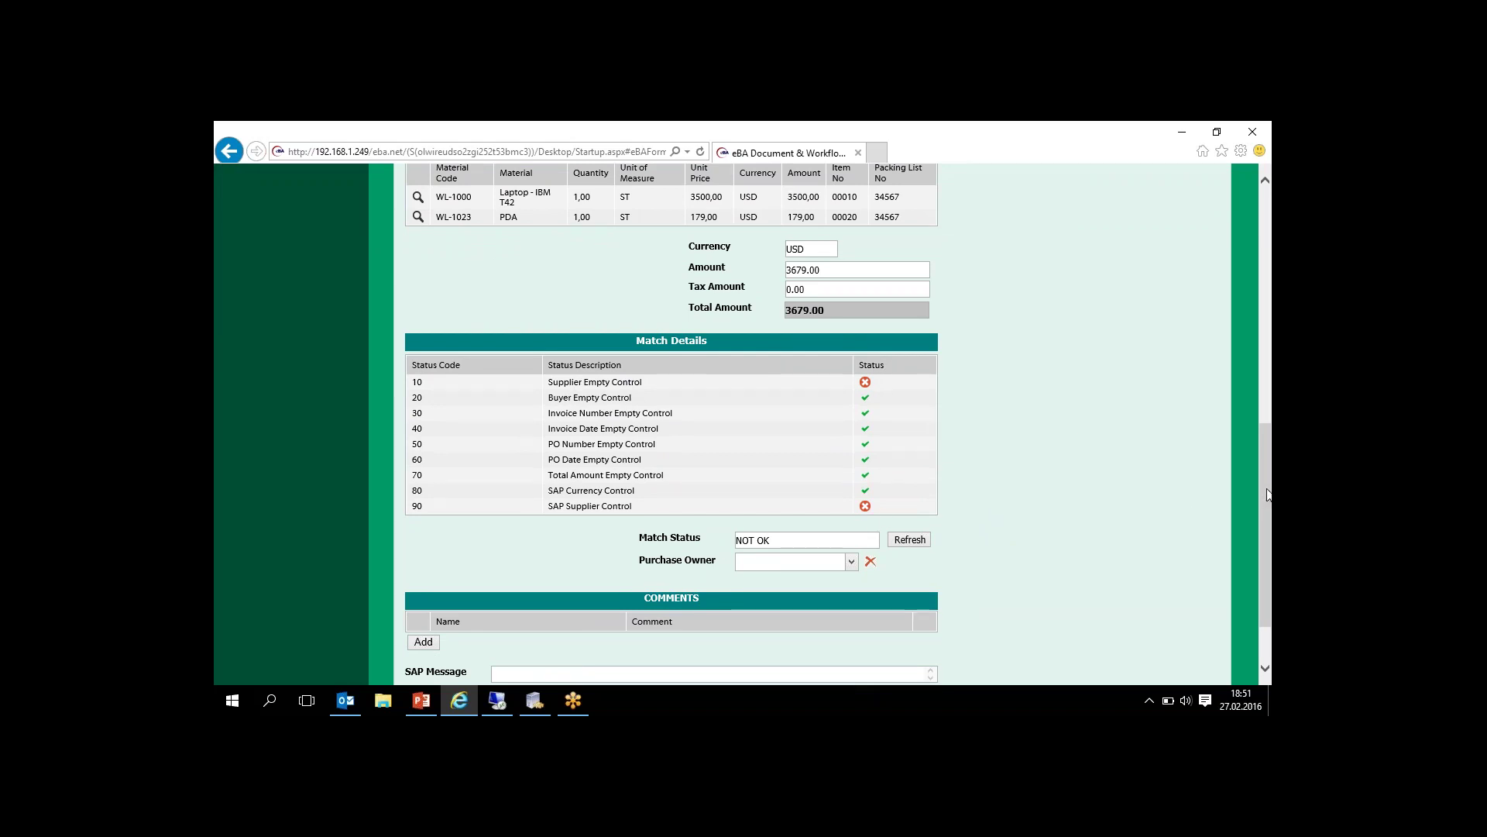
{"action": "left_click_drag", "start_coordinate": [1269, 493], "coordinate": [1213, 474]}
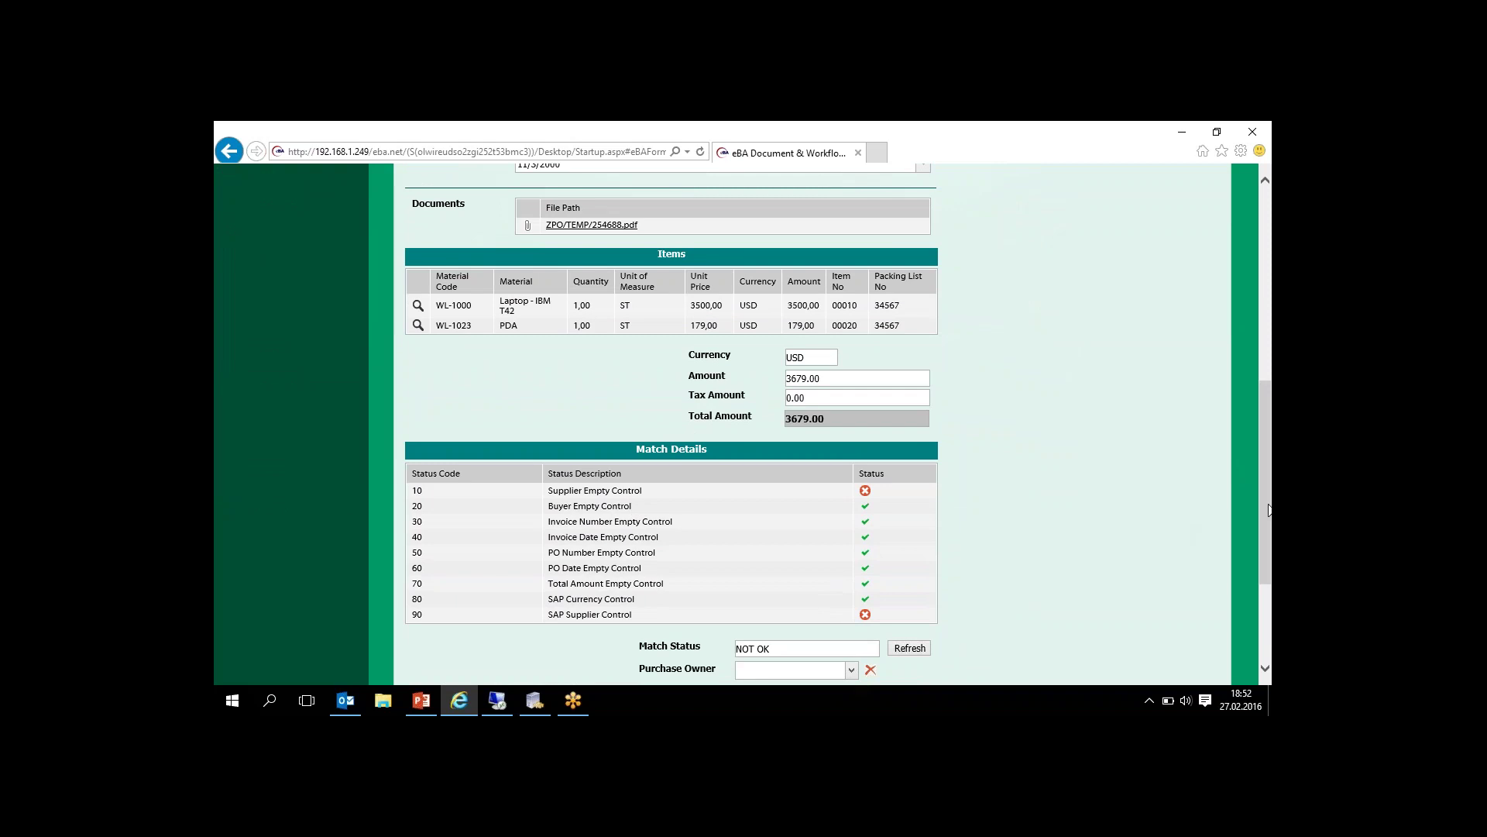
{"action": "left_click_drag", "start_coordinate": [1268, 513], "coordinate": [1240, 374]}
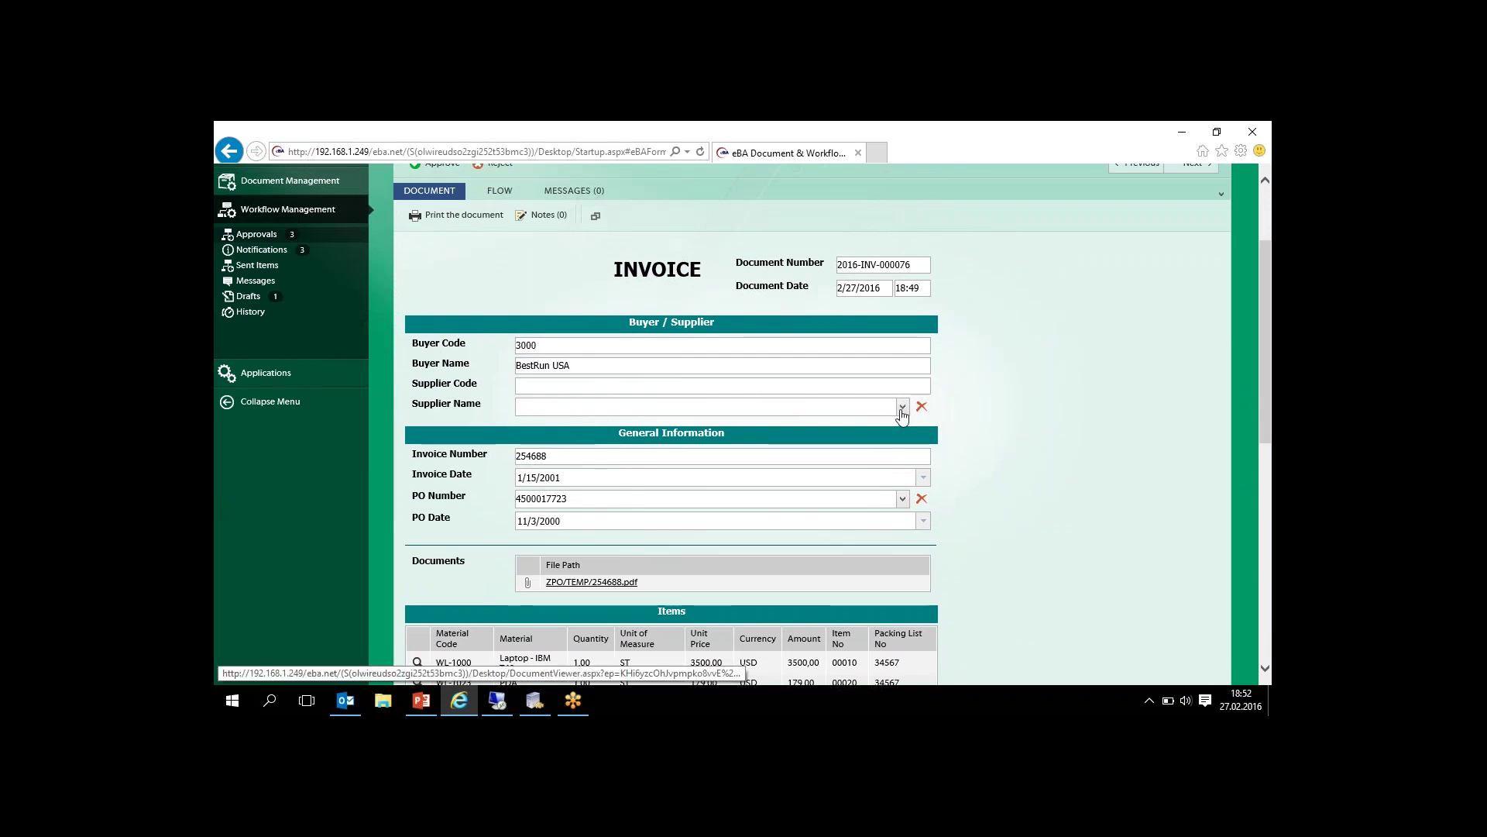
{"action": "left_click", "coordinate": [902, 409]}
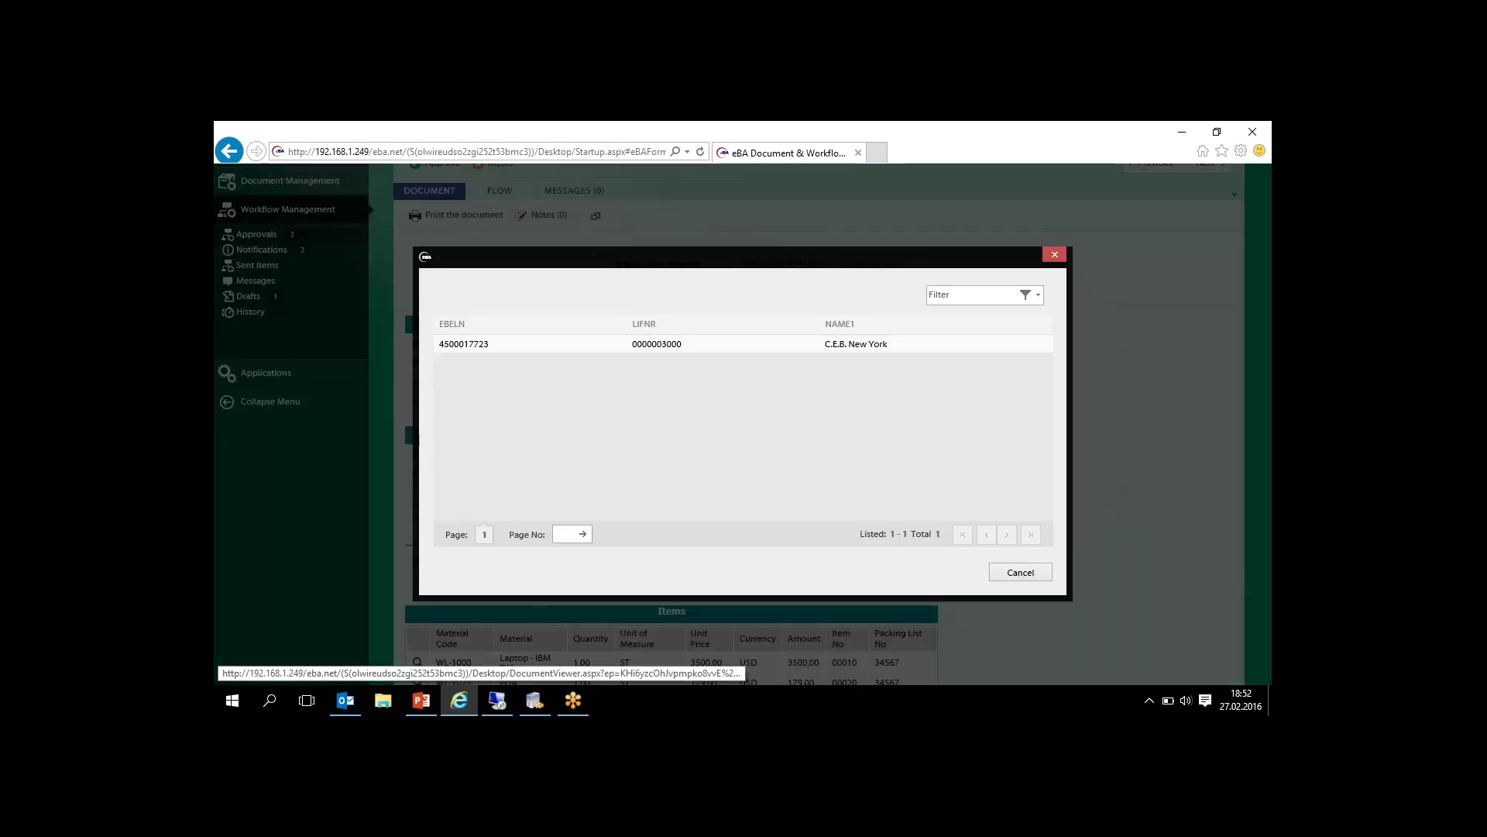
{"action": "left_click", "coordinate": [789, 339]}
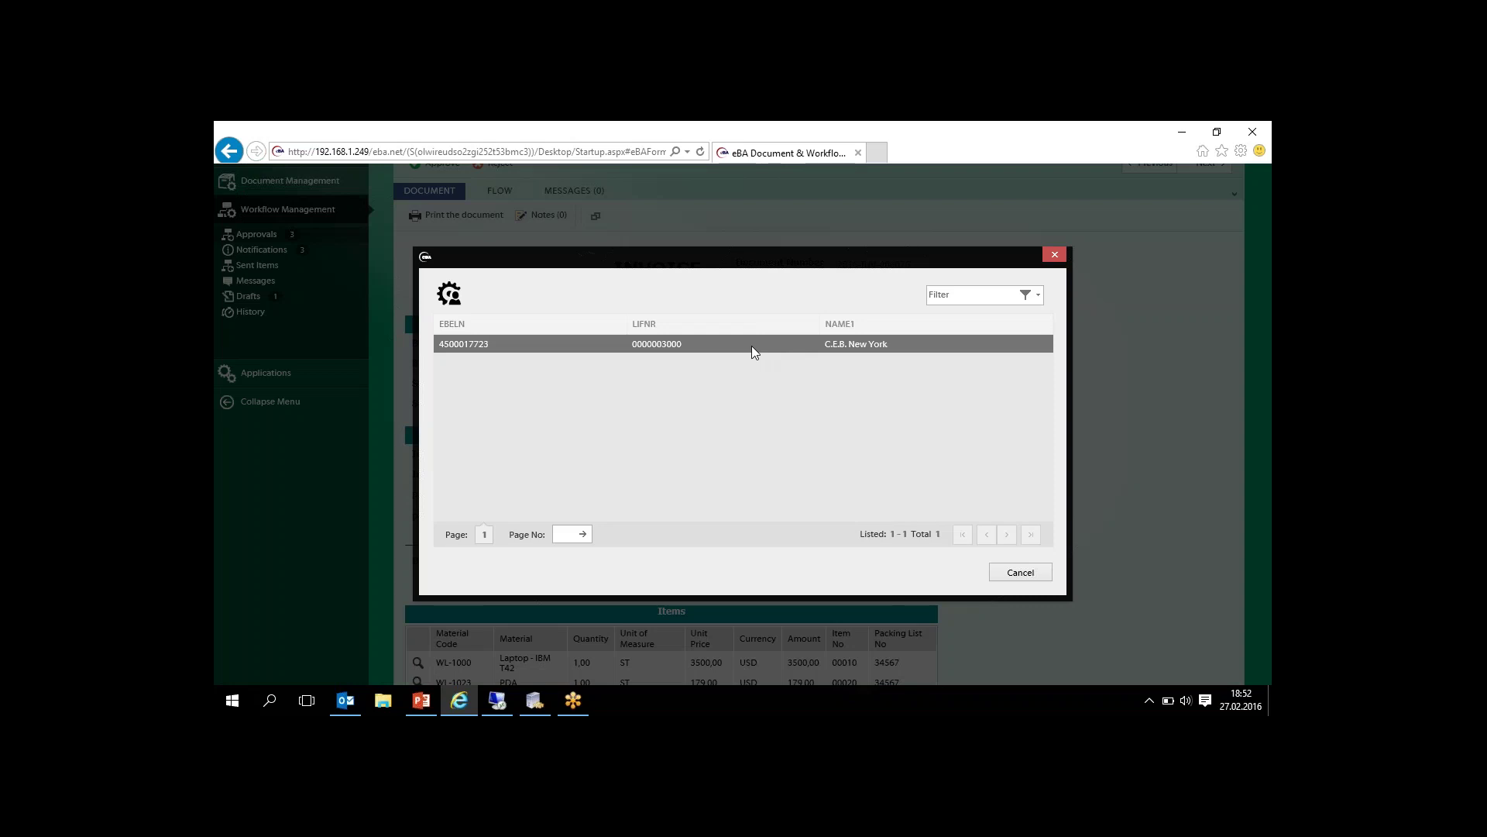
{"action": "double_click", "coordinate": [751, 347]}
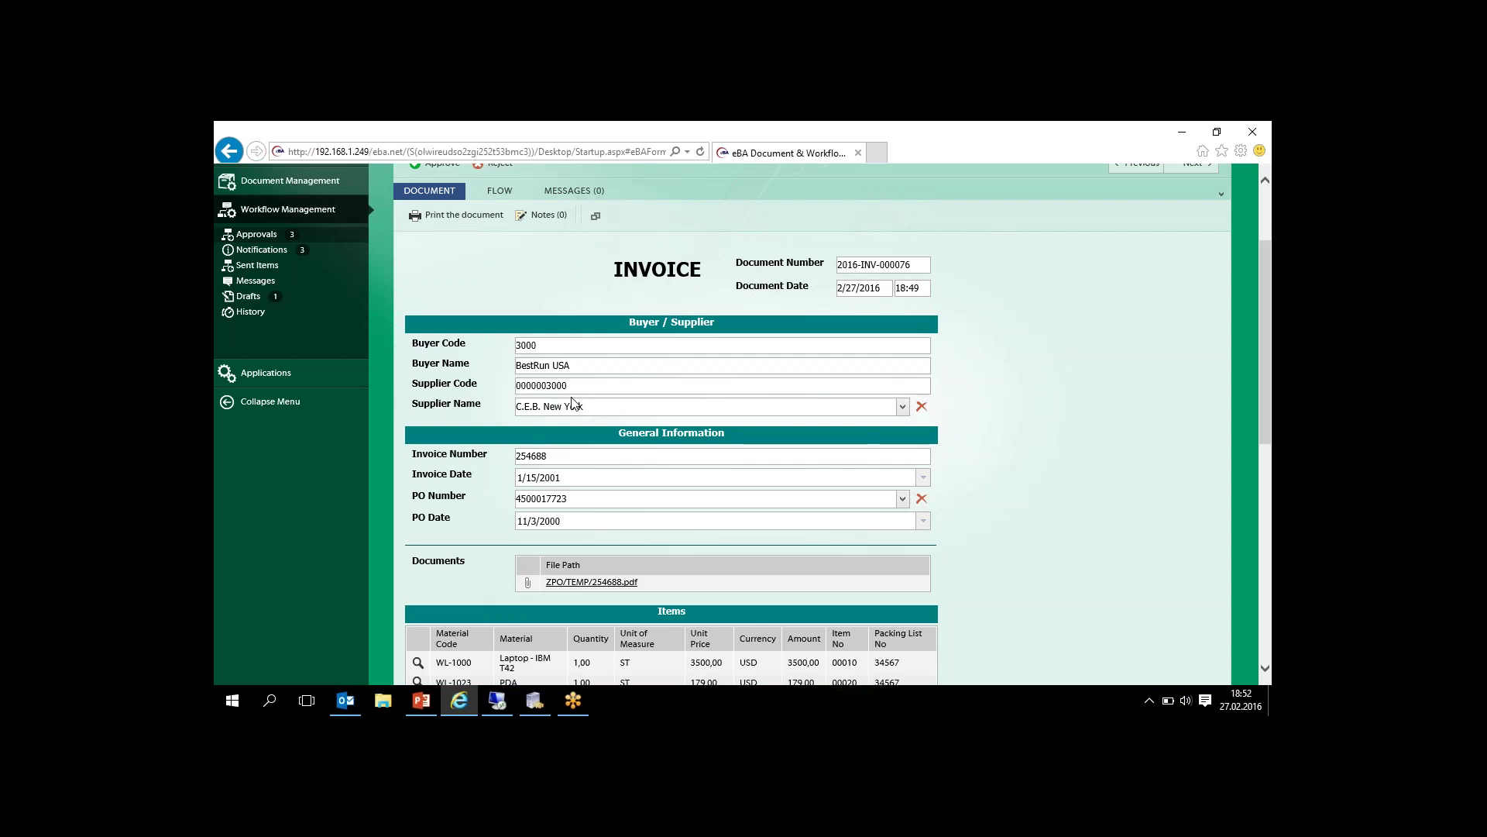
{"action": "left_click_drag", "start_coordinate": [1269, 329], "coordinate": [1255, 527]}
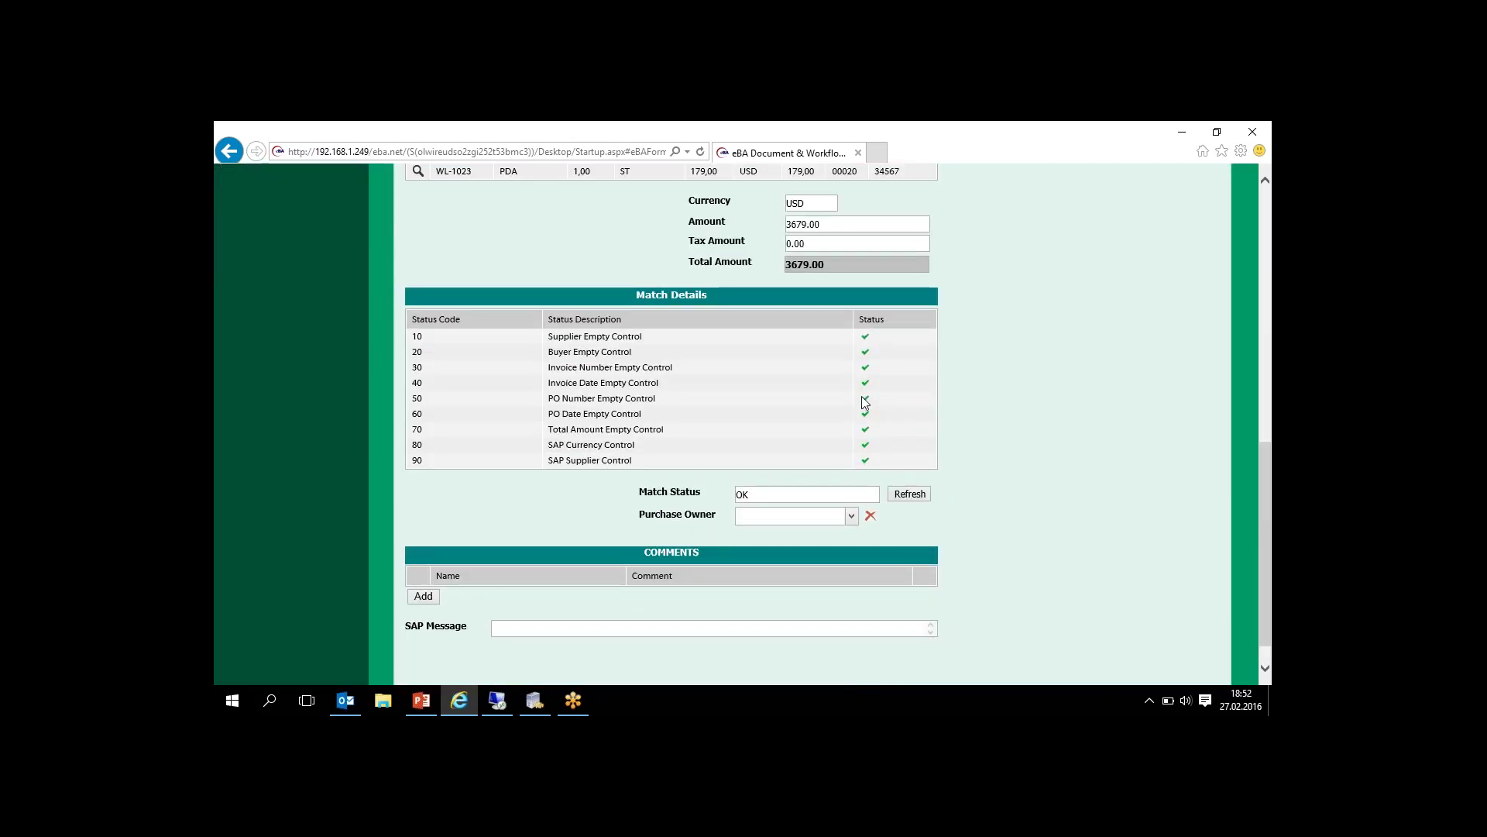